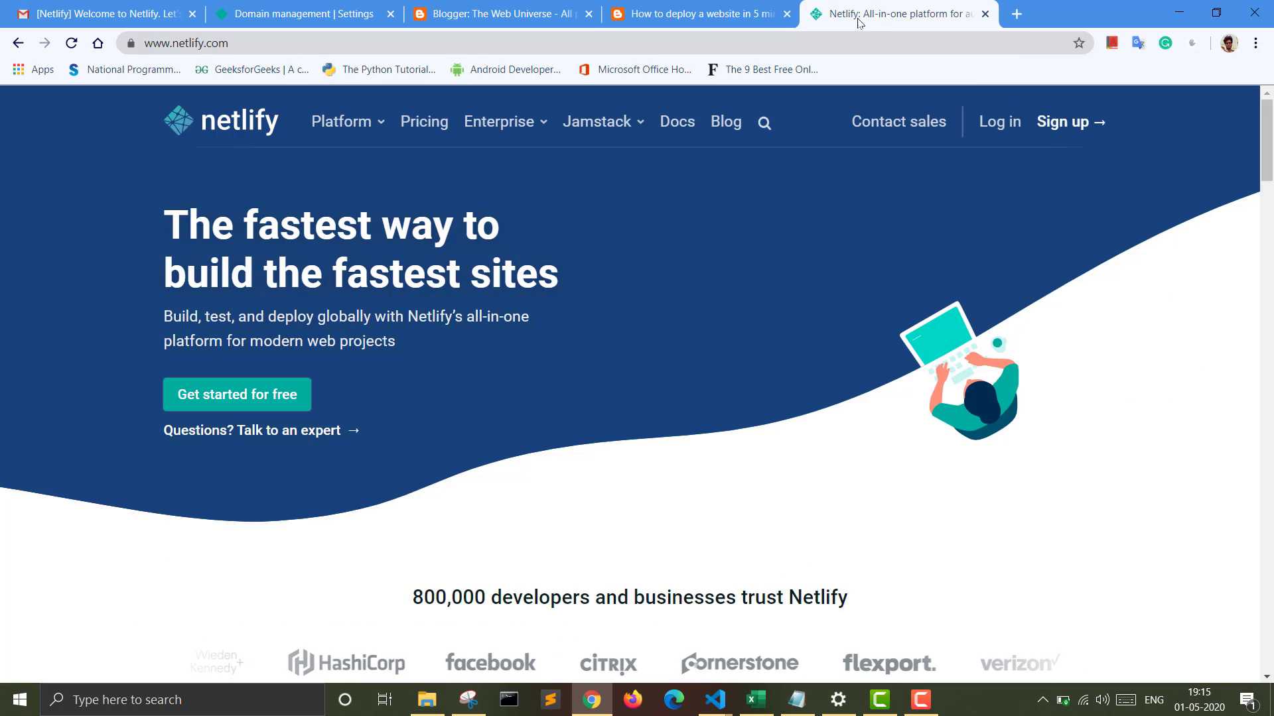
# Start signing up for a new Netlify account with the Email option
pyautogui.click(246, 46)
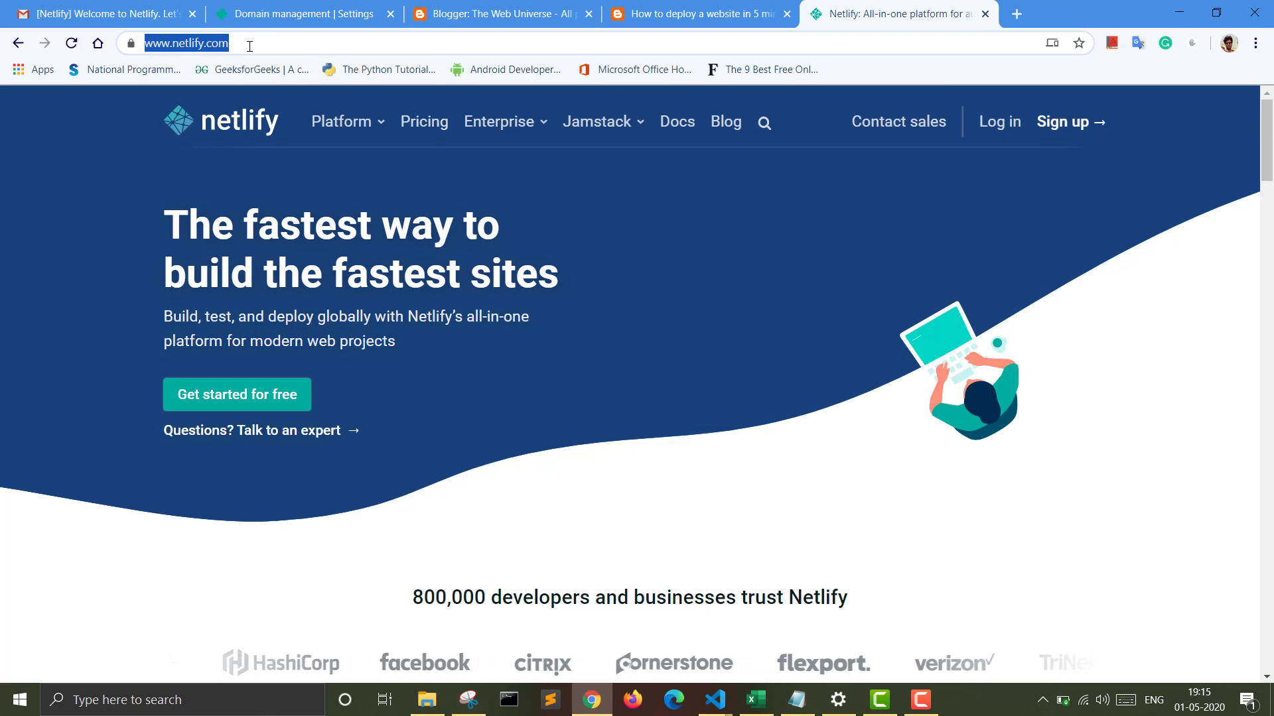
pyautogui.click(249, 46)
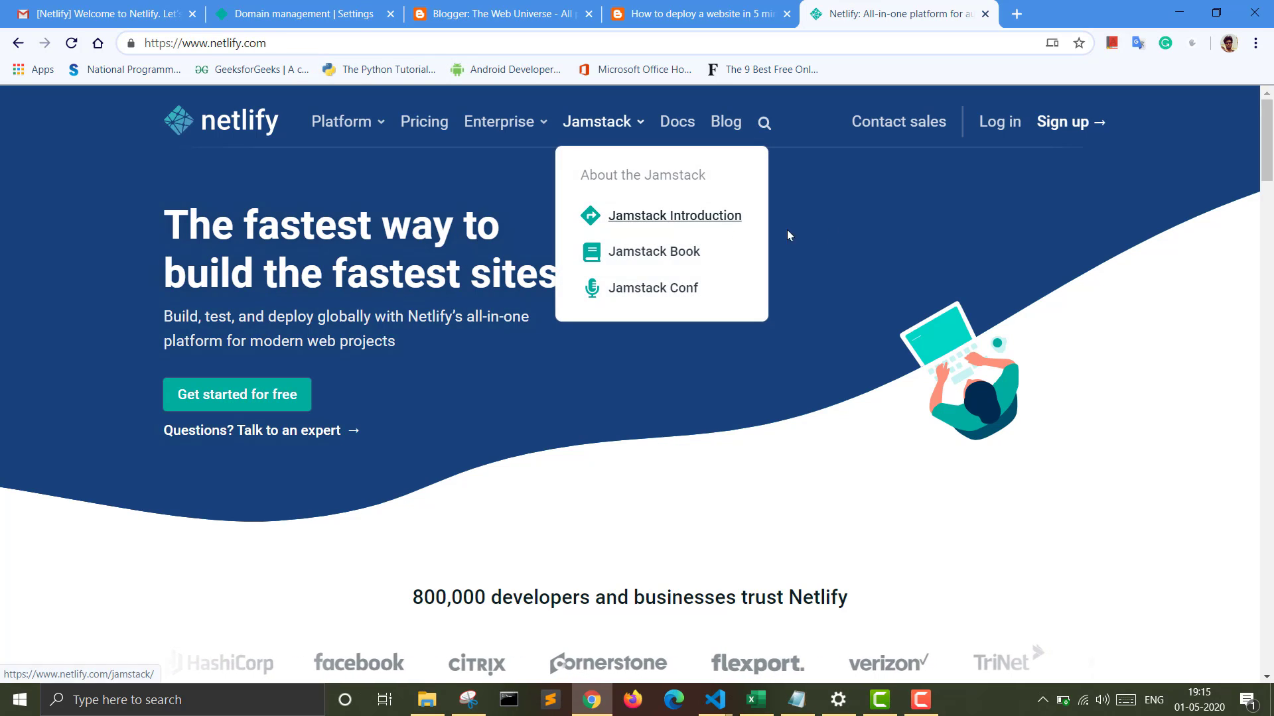
pyautogui.click(1066, 123)
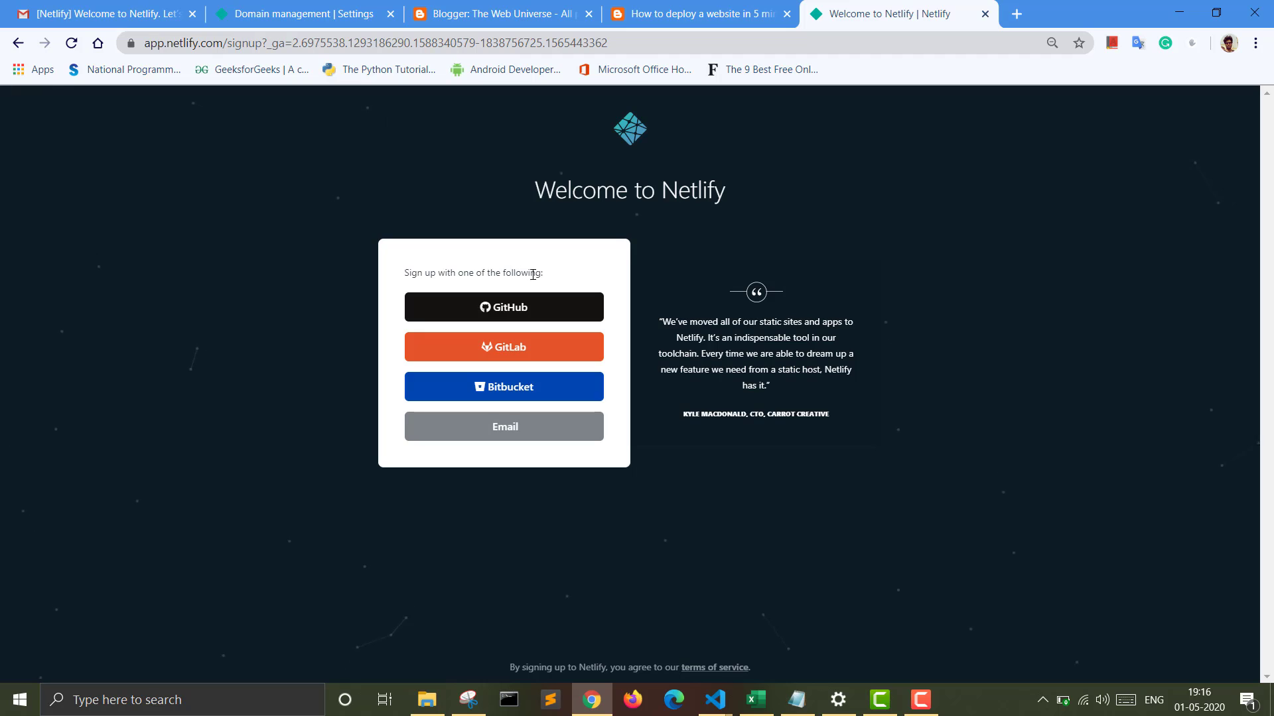
pyautogui.click(506, 433)
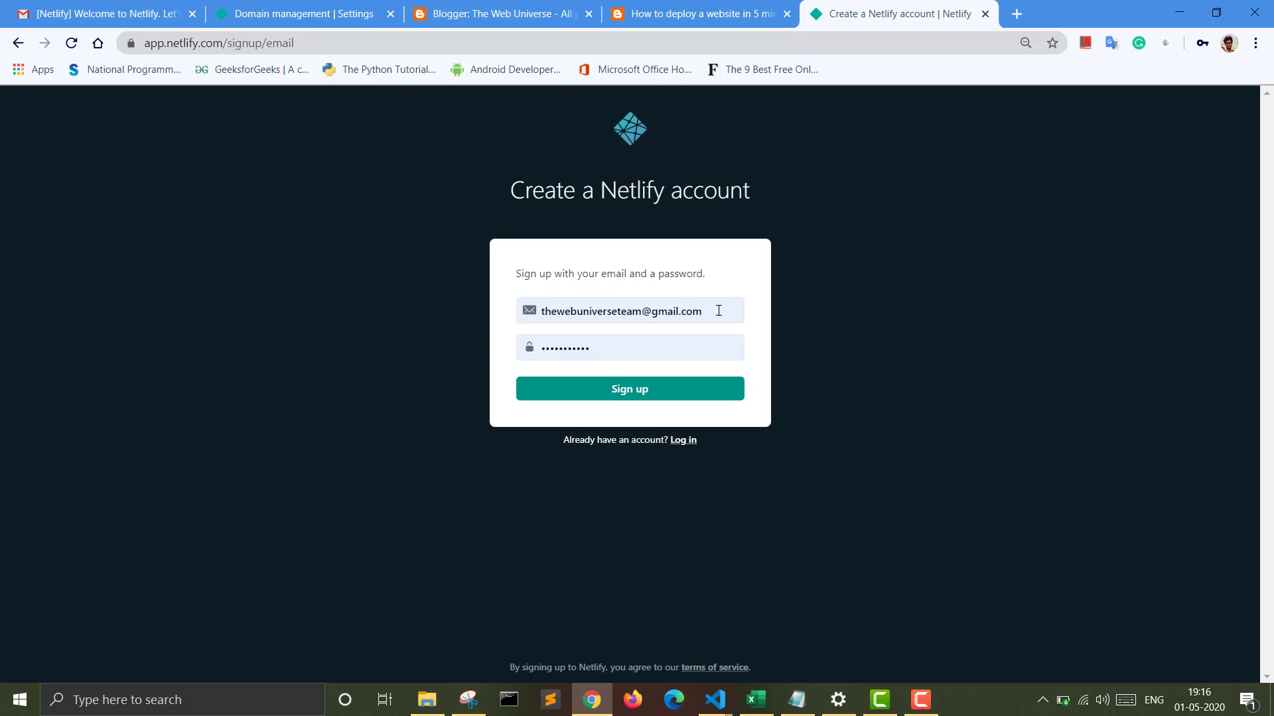
# Check the prefilled account e-mail and password, and submit the sign-up form
pyautogui.moveTo(718, 311); pyautogui.dragTo(520, 330)
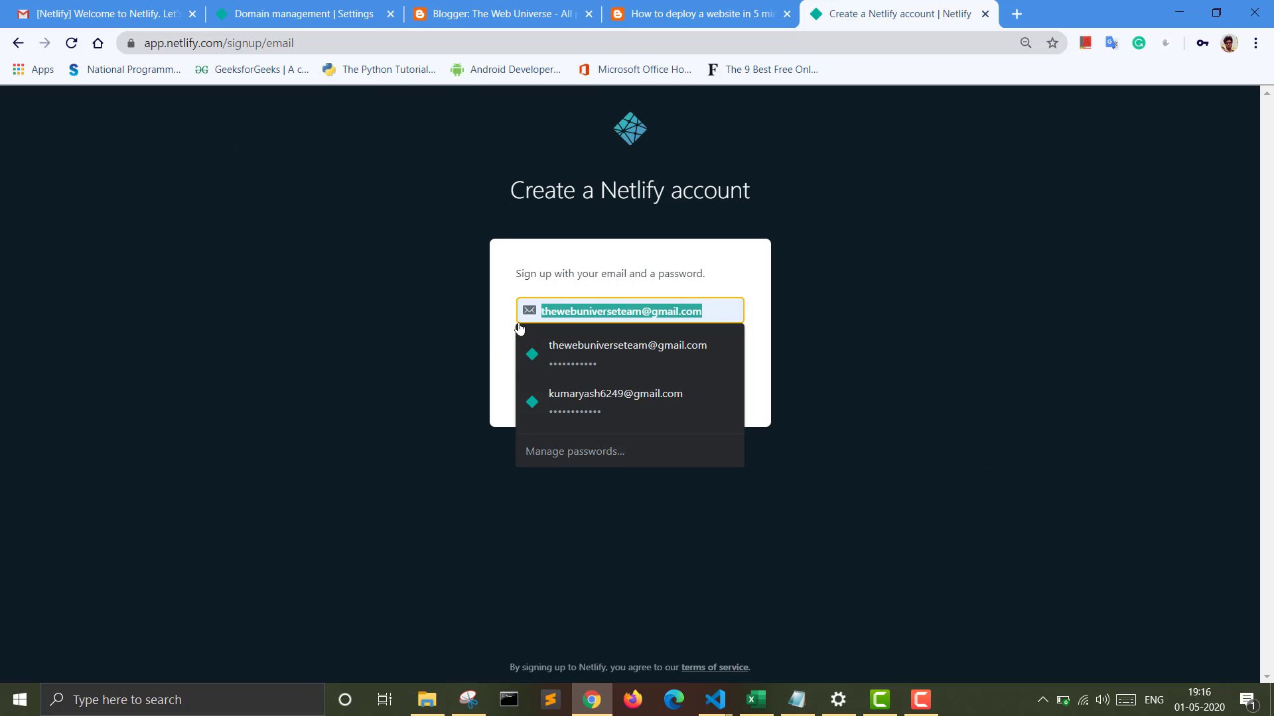
pyautogui.click(495, 412)
pyautogui.moveTo(614, 346); pyautogui.dragTo(539, 311)
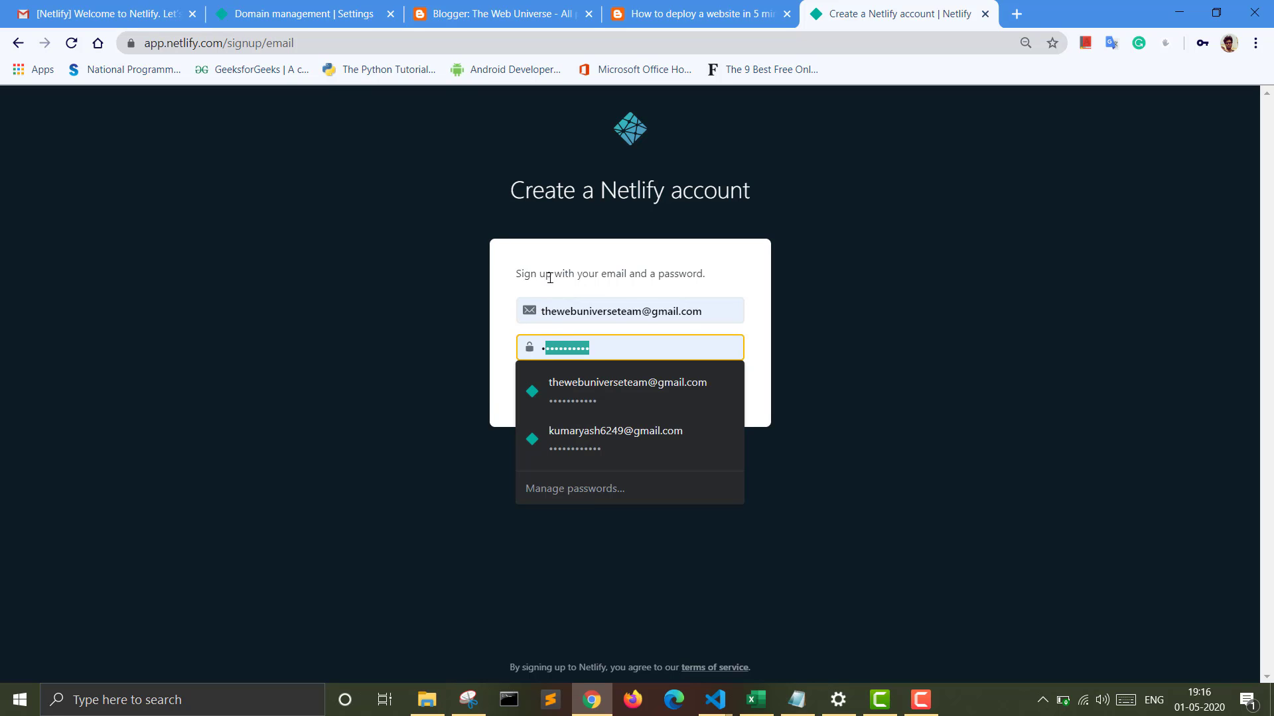
pyautogui.click(739, 312)
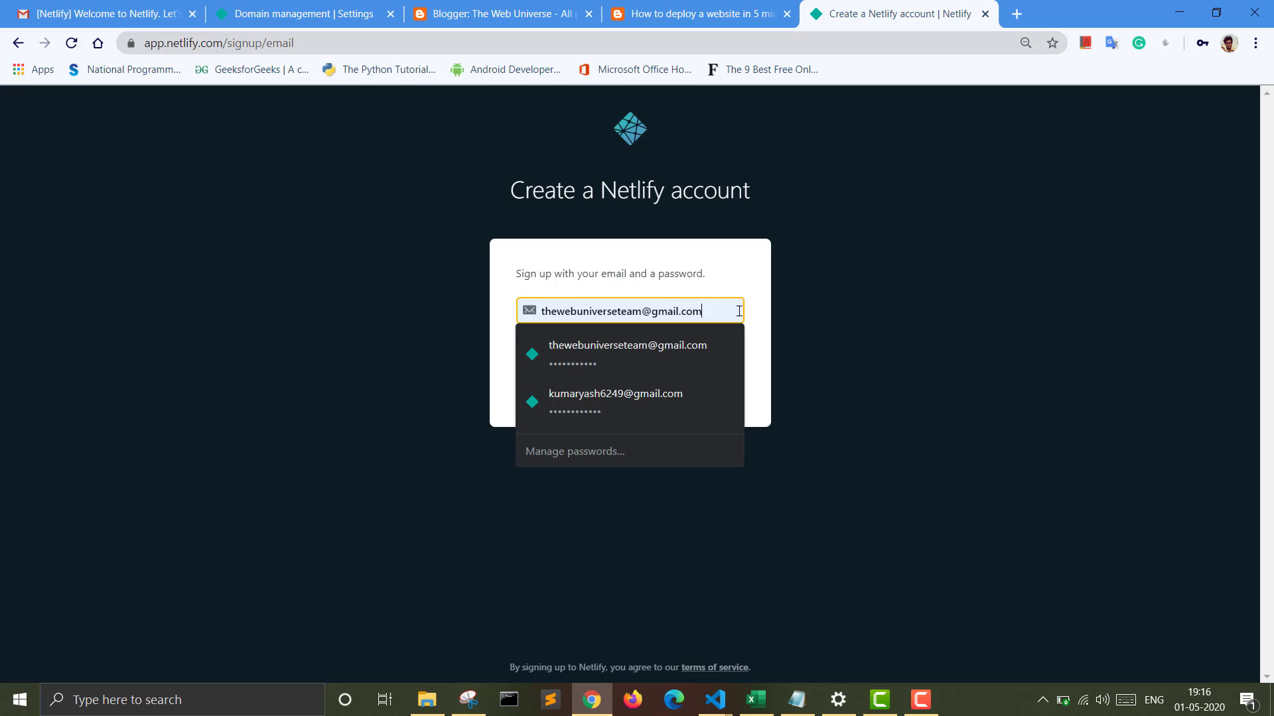
pyautogui.click(881, 305)
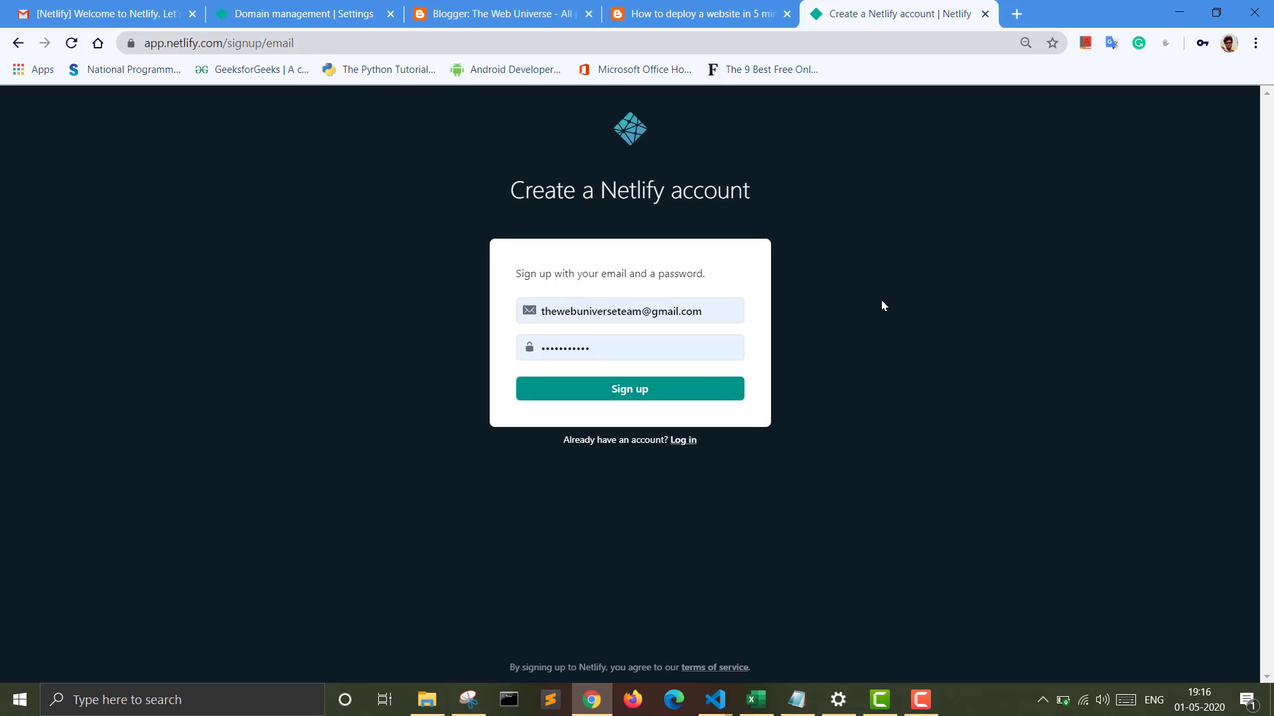
pyautogui.click(630, 395)
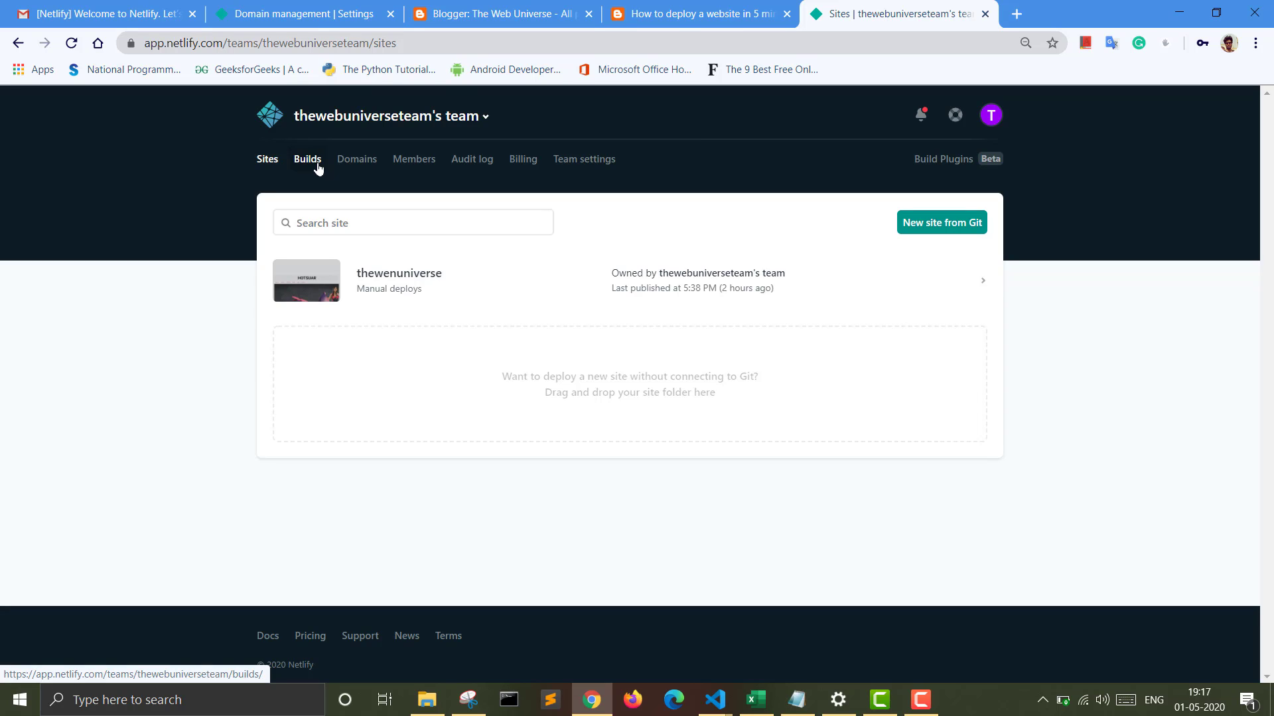
# Look through the team's Domains and Members pages and return to the Sites page
pyautogui.click(358, 165)
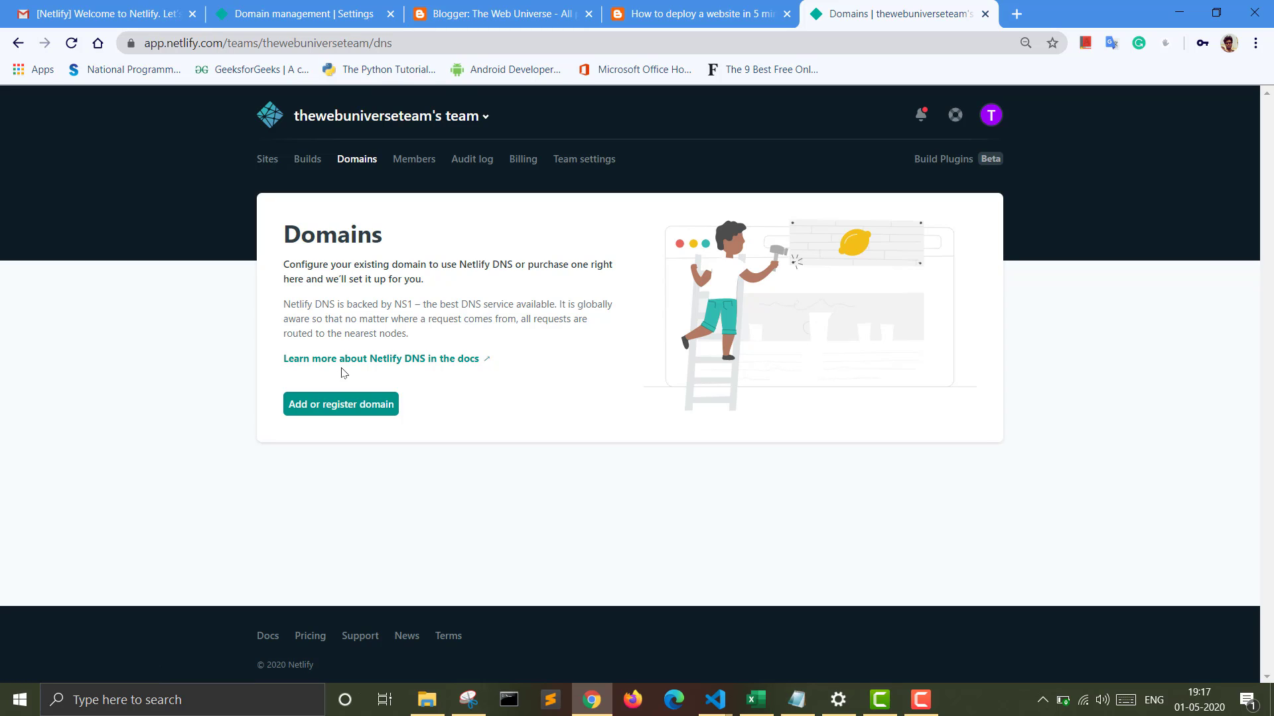
pyautogui.click(417, 167)
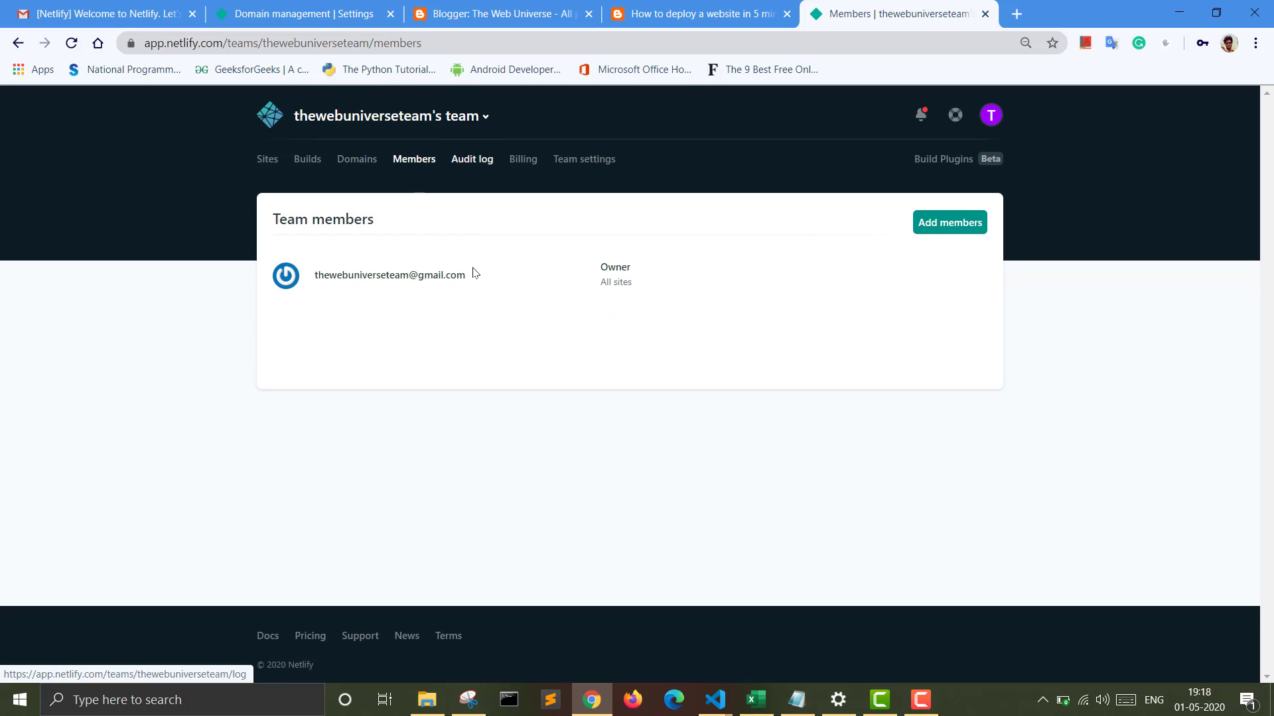
pyautogui.moveTo(464, 278); pyautogui.dragTo(314, 285)
pyautogui.click(337, 351)
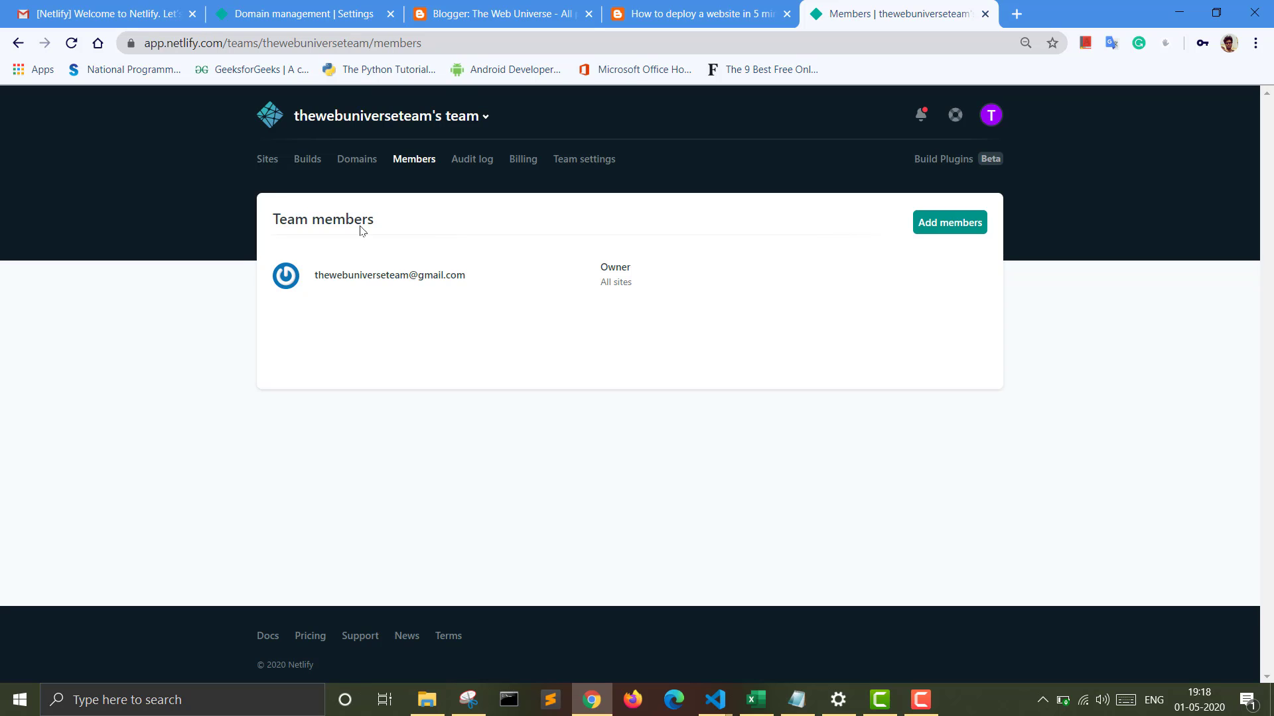
pyautogui.click(270, 161)
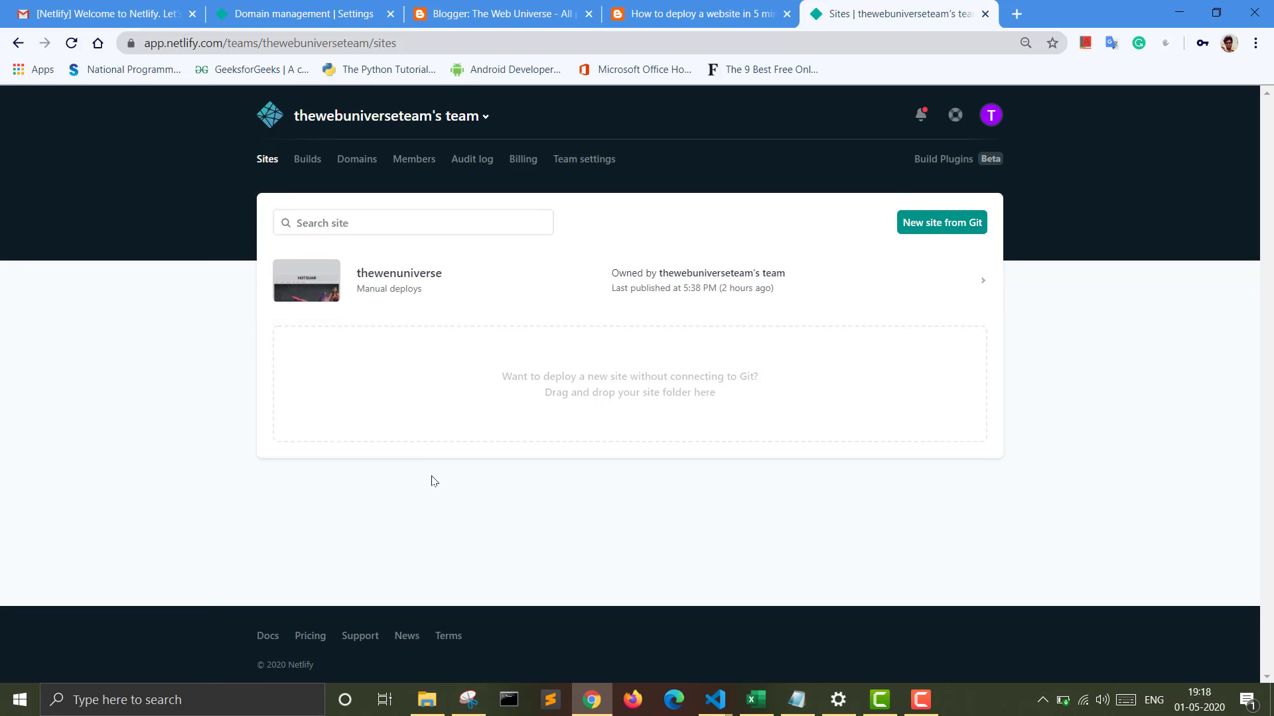
# Shrink and move the browser window to expose the desktop, and place the Hotsuar site folder on the desktop
pyautogui.click(1218, 14)
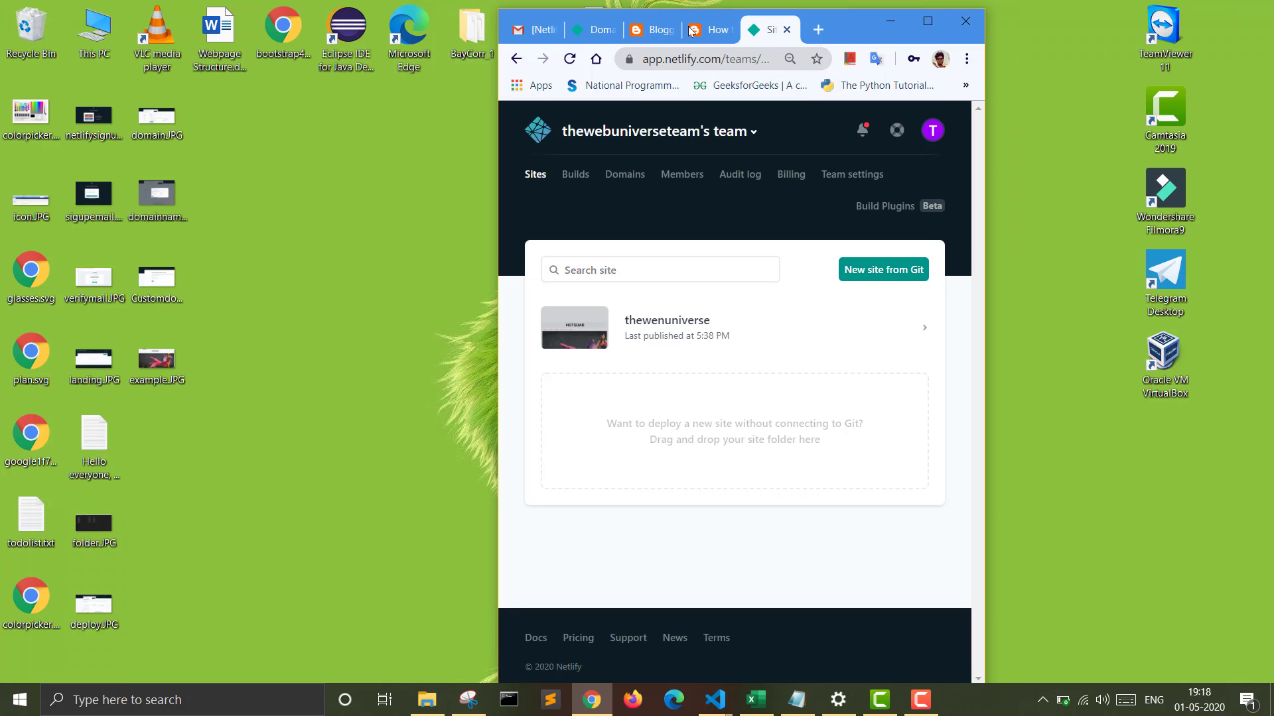
pyautogui.moveTo(510, 23); pyautogui.dragTo(505, 77)
pyautogui.click(427, 700)
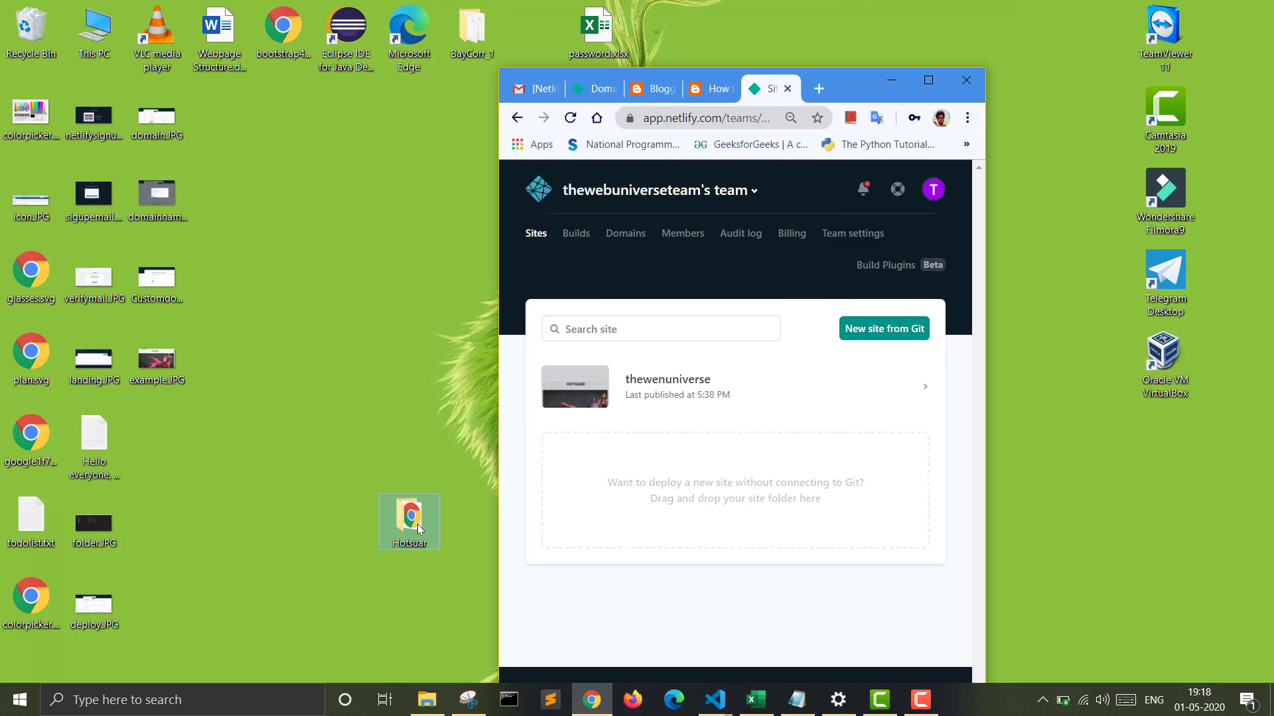
pyautogui.click(334, 397)
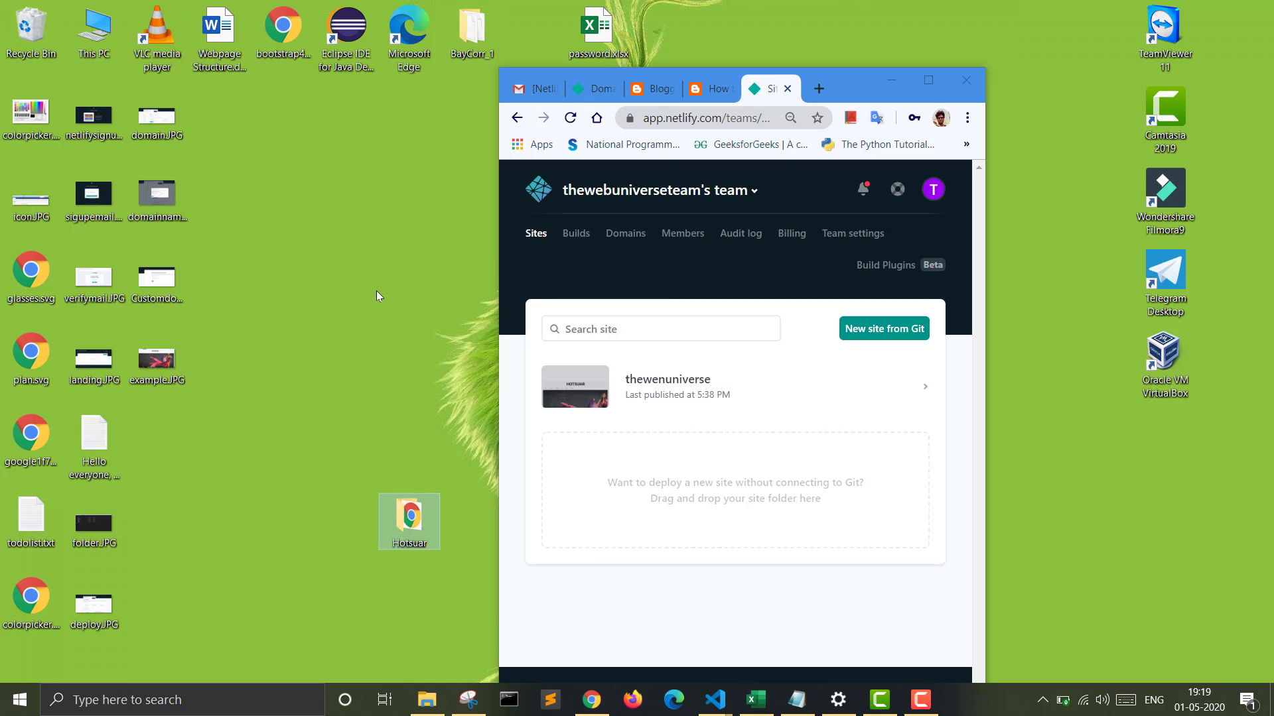
pyautogui.rightClick(336, 232)
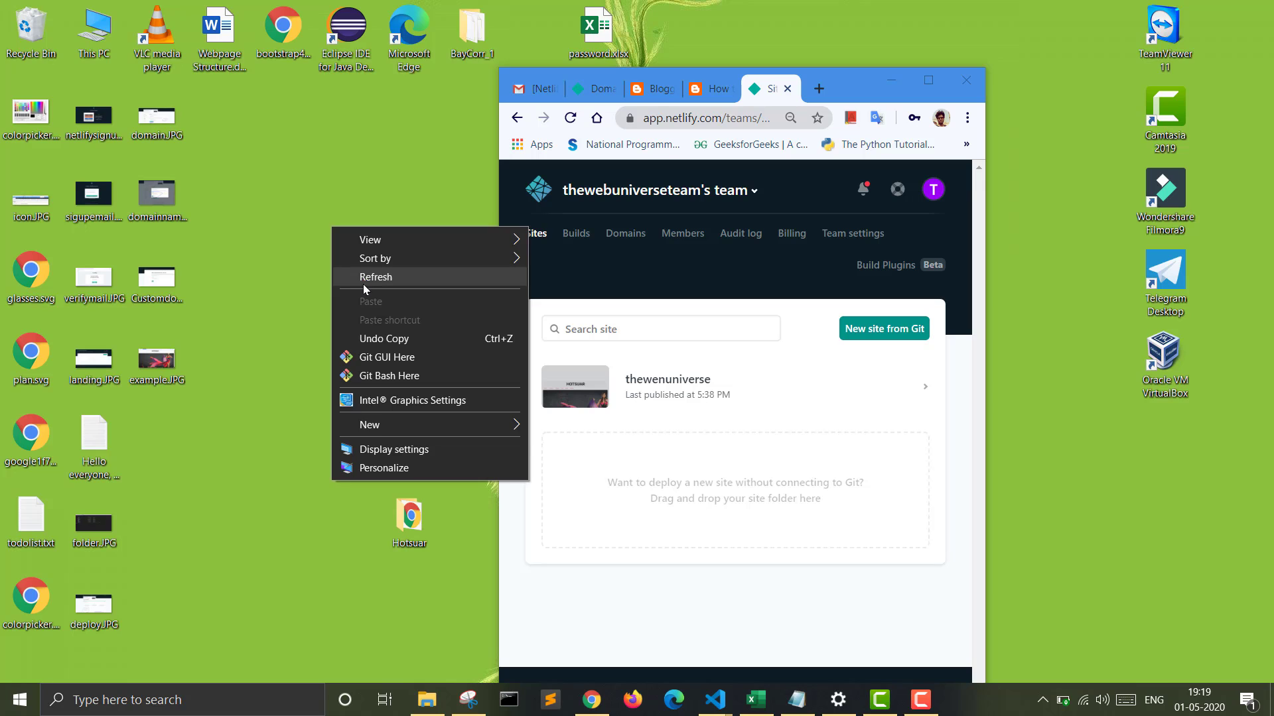
pyautogui.click(364, 284)
pyautogui.rightClick(287, 239)
pyautogui.click(325, 289)
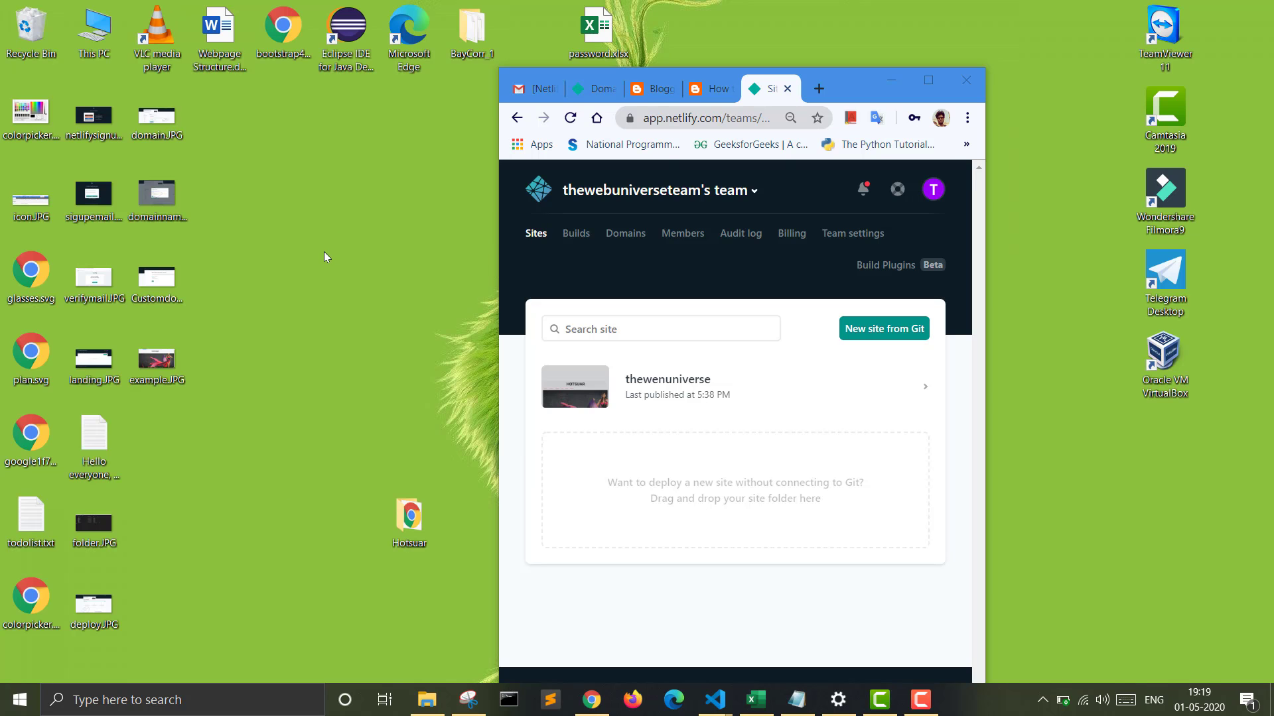
pyautogui.rightClick(324, 252)
pyautogui.click(352, 303)
# Check the contents of the Hotsuar desktop folder and deploy it as a new site without Git
pyautogui.doubleClick(419, 544)
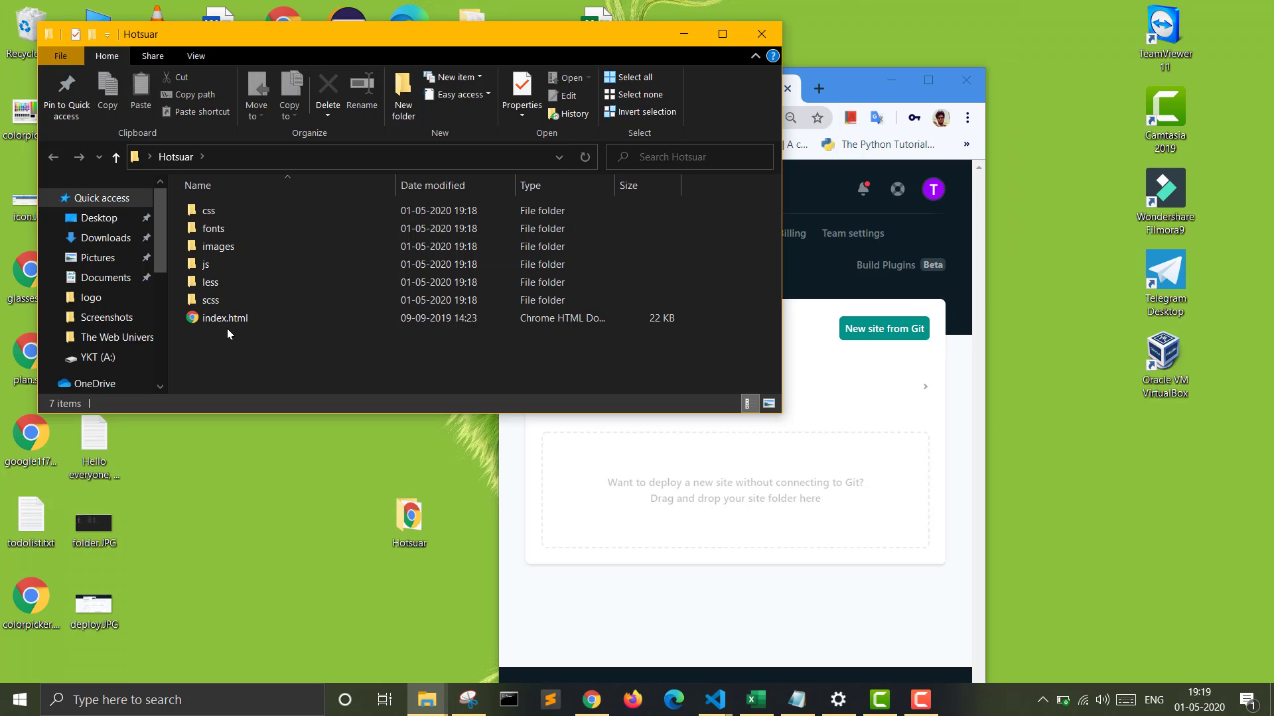
pyautogui.click(684, 34)
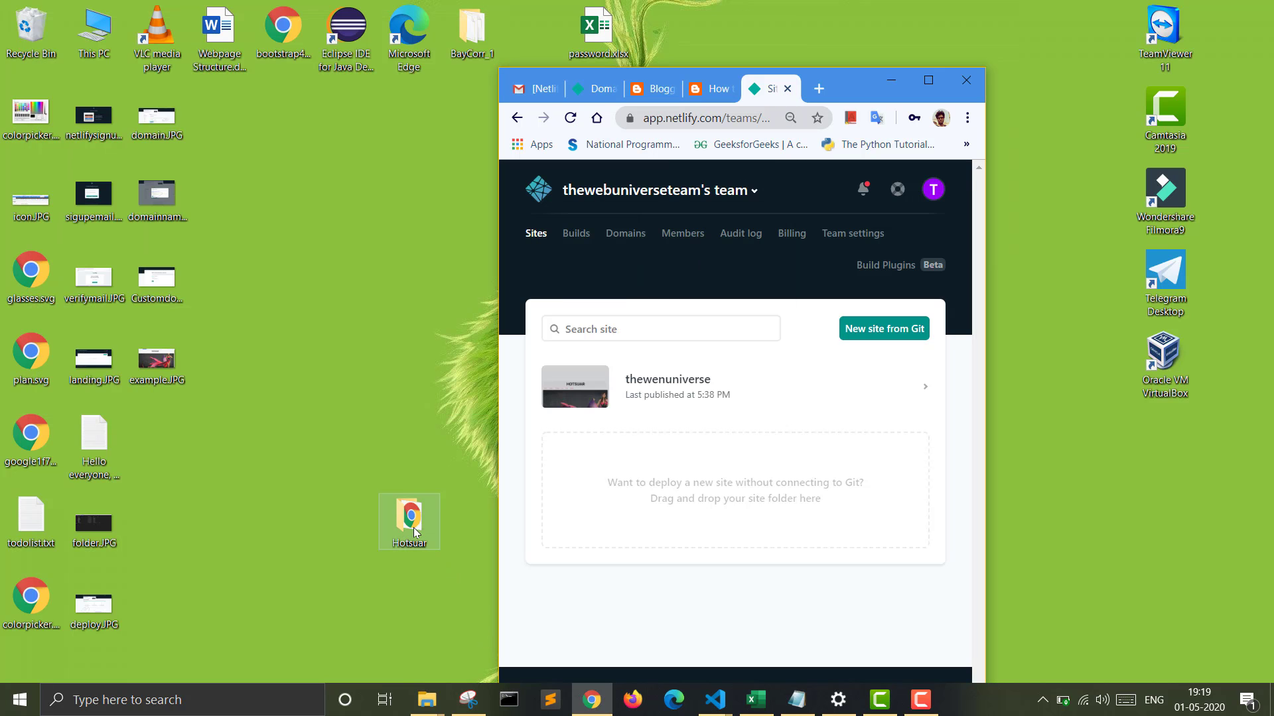
pyautogui.moveTo(412, 528); pyautogui.dragTo(721, 485)
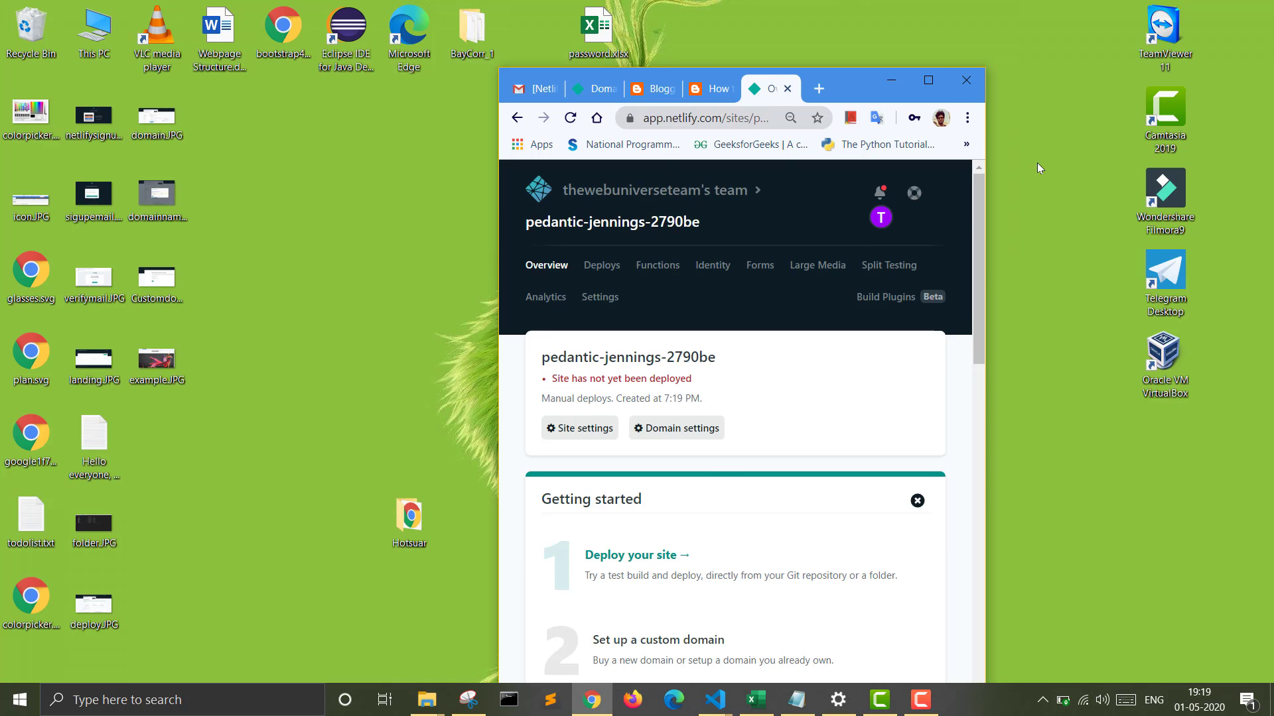
pyautogui.click(928, 80)
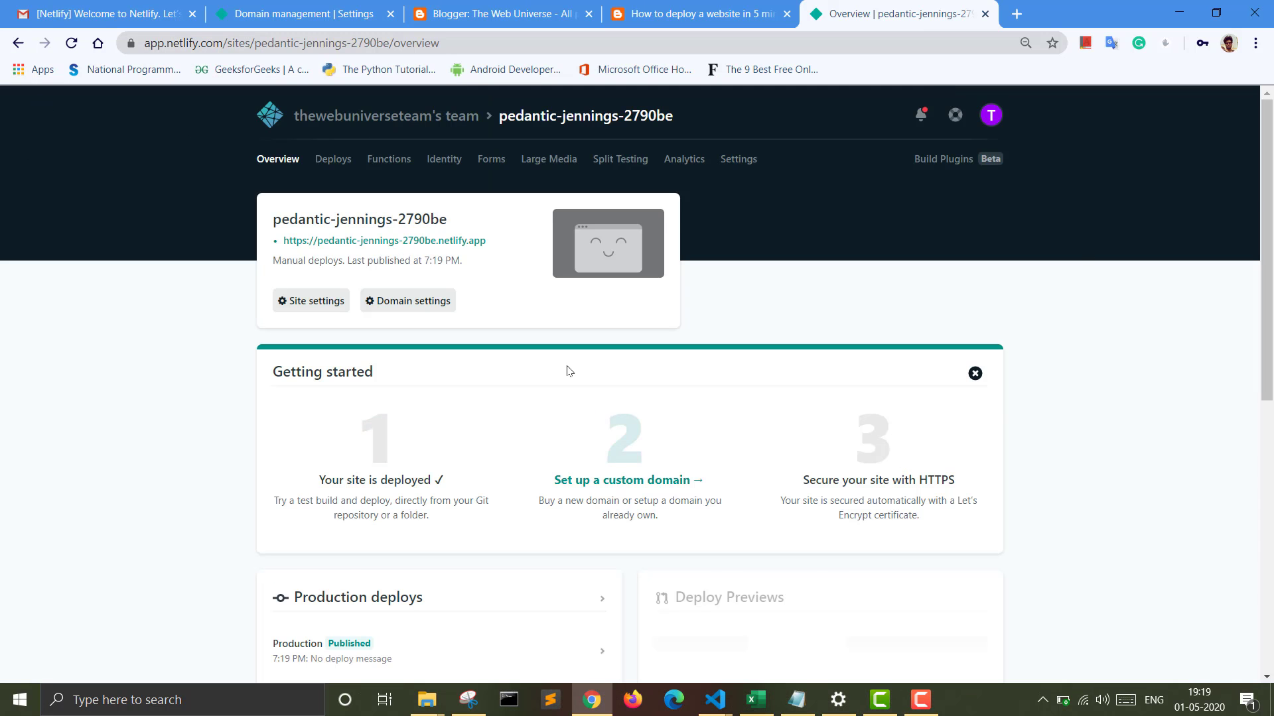
# Examine the deployed site's overview, including its site name, URL and the getting-started steps
pyautogui.scroll(-2, 569, 370)
pyautogui.scroll(2, 568, 370)
pyautogui.moveTo(276, 218); pyautogui.dragTo(458, 224)
pyautogui.click(463, 221)
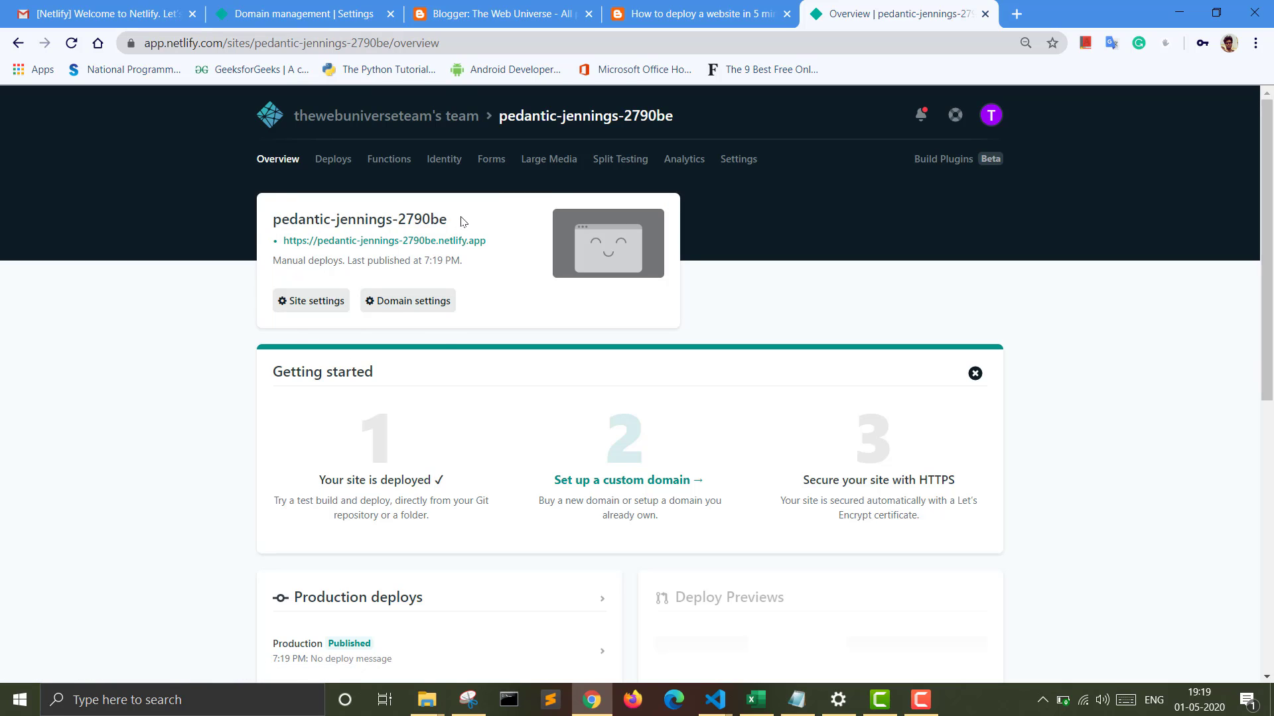
pyautogui.click(503, 210)
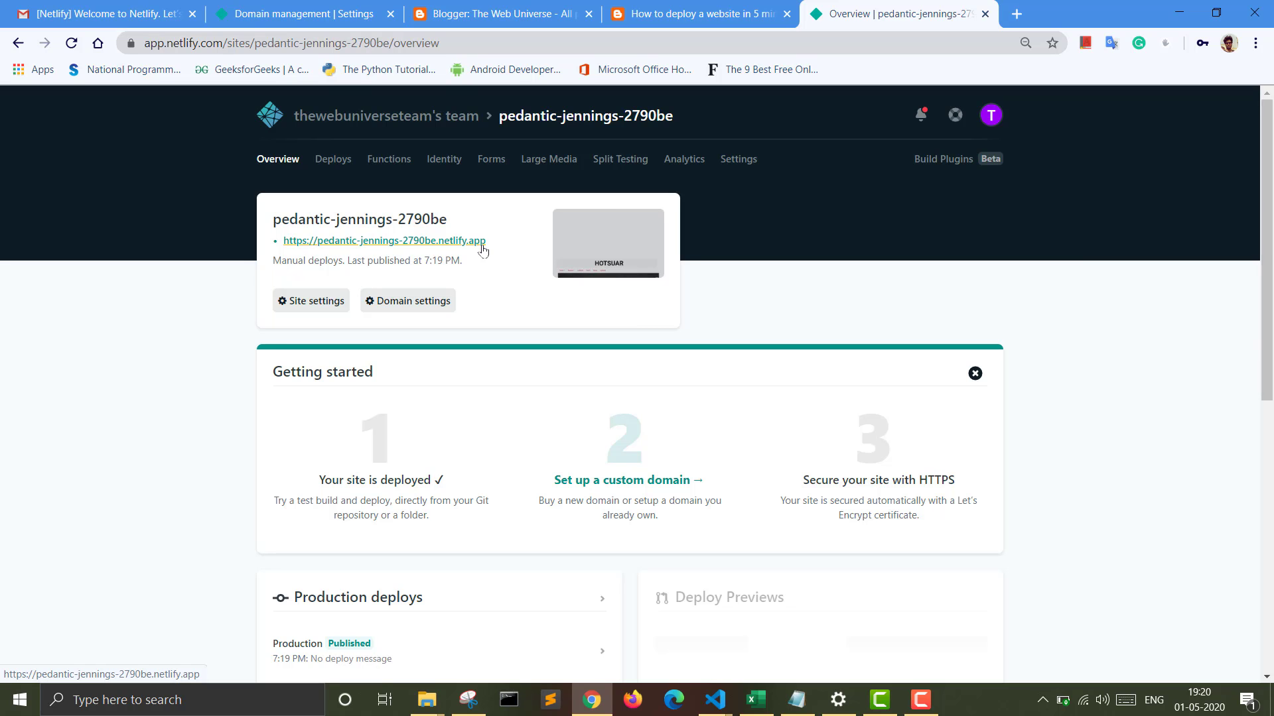
pyautogui.scroll(-5, 542, 361)
pyautogui.scroll(3, 472, 364)
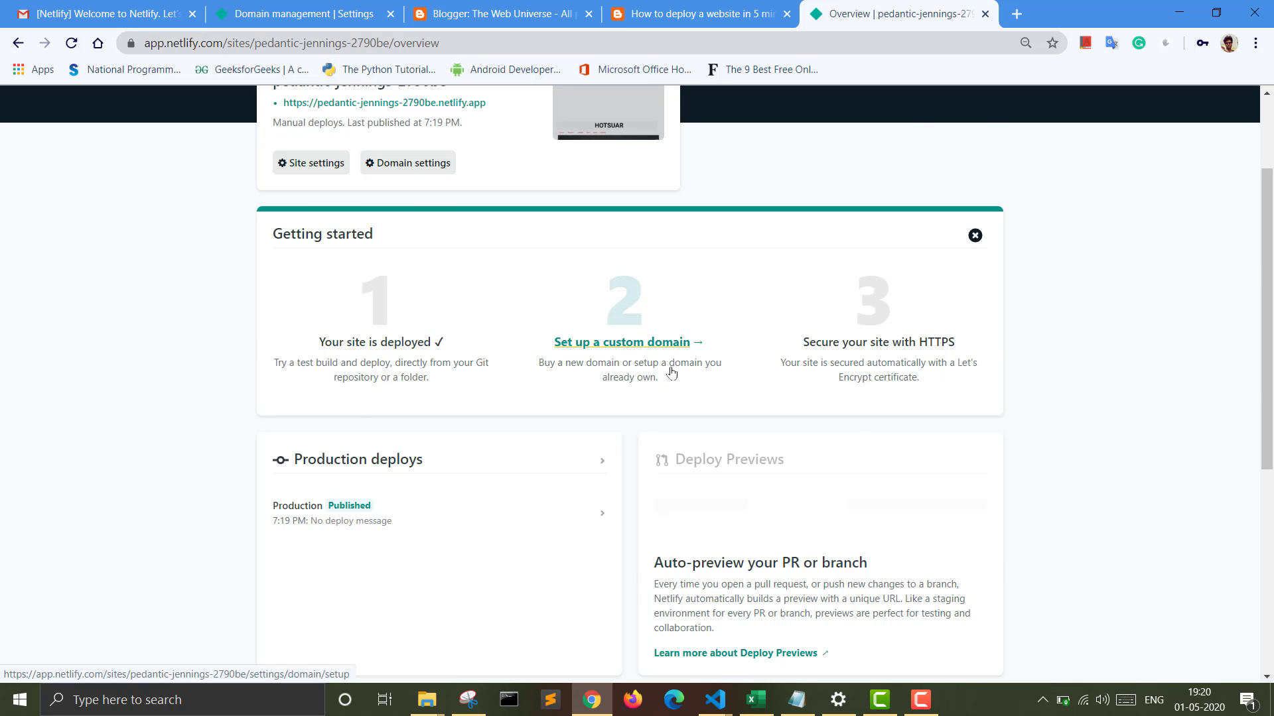
pyautogui.scroll(2, 671, 372)
# Change the deployed site's name to thewebuniverse1 in its domain settings and check the new URL
pyautogui.click(406, 307)
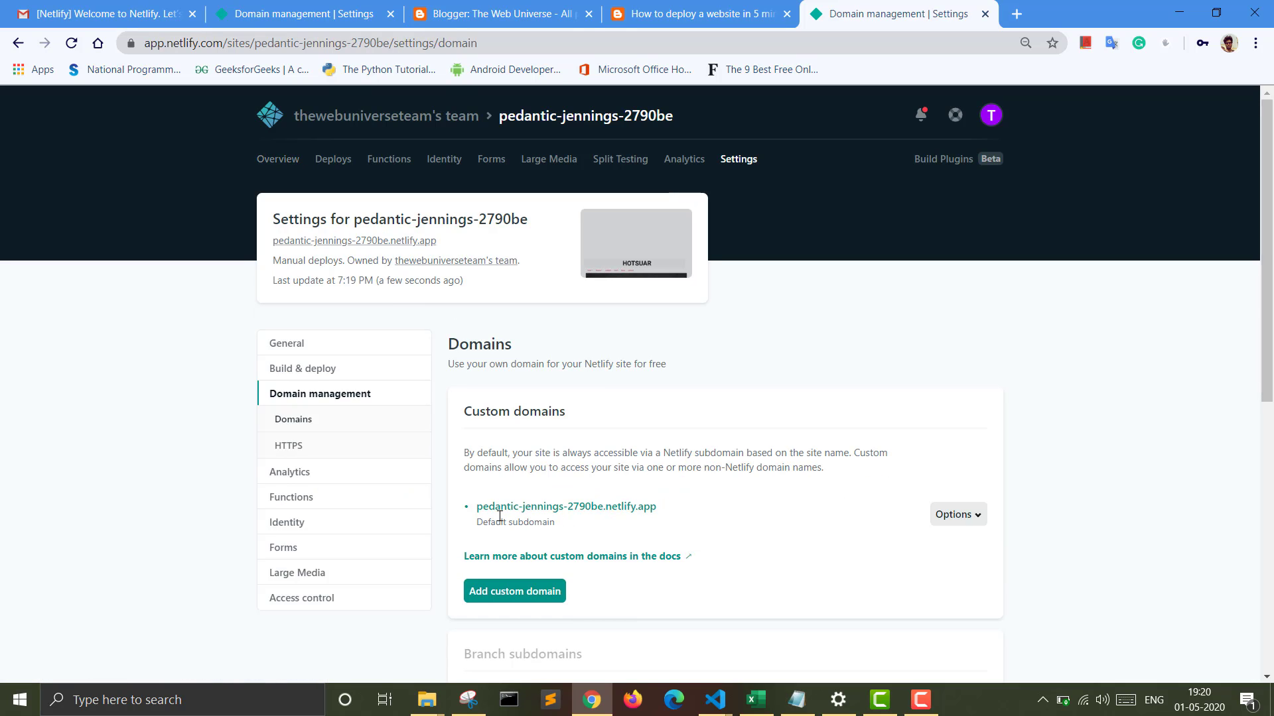
pyautogui.click(949, 516)
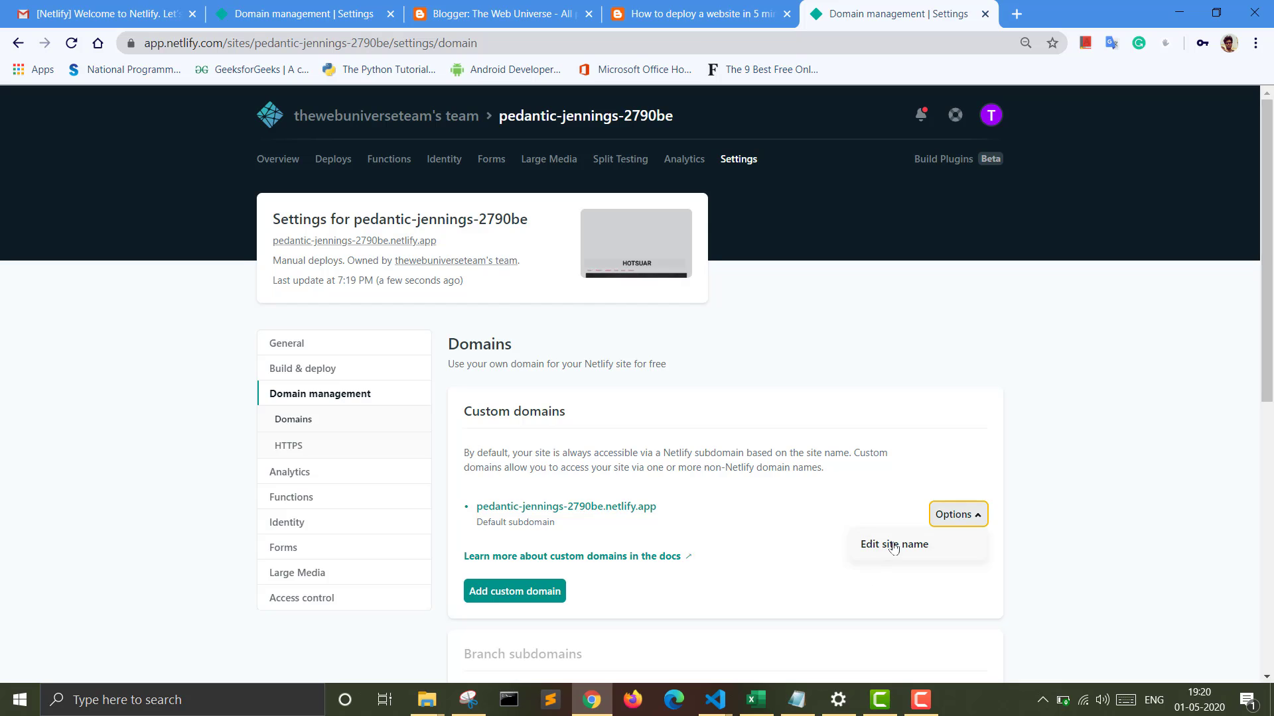
pyautogui.click(891, 548)
pyautogui.click(601, 397)
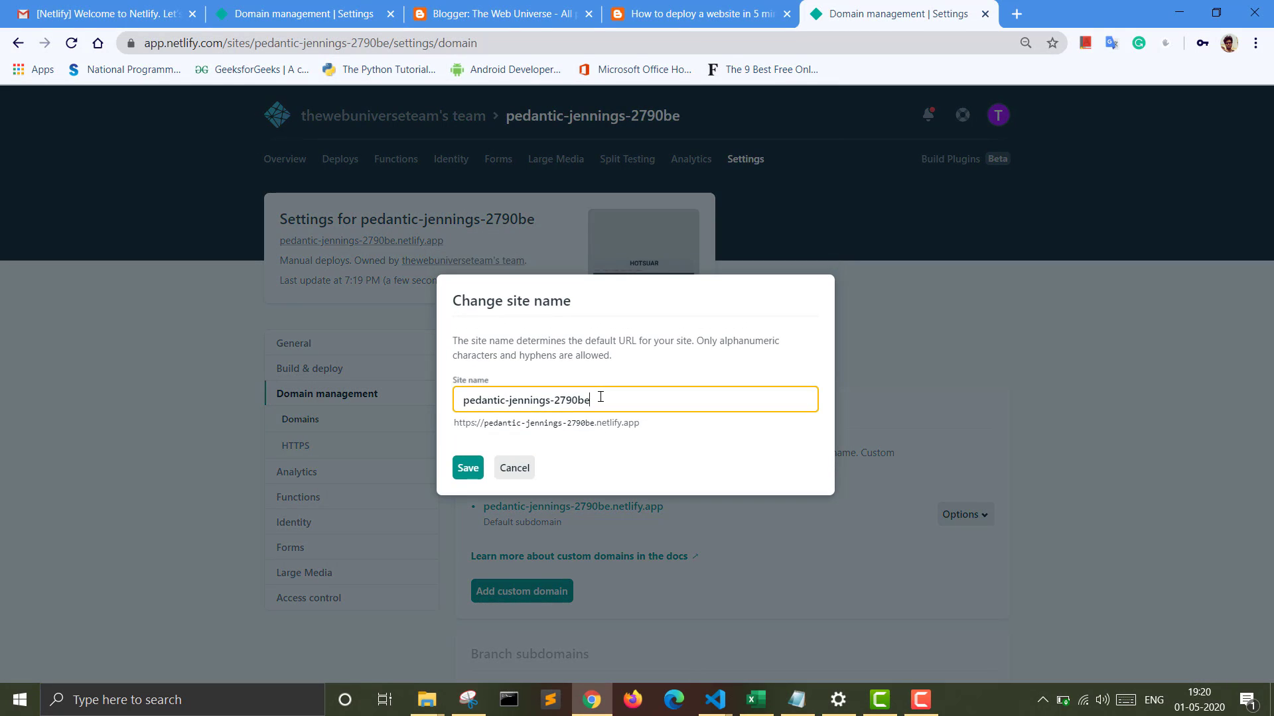
pyautogui.press('BackSpace')
pyautogui.press('BackSpace')
pyautogui.press('BackSpace')
pyautogui.press('BackSpace')
pyautogui.press('BackSpace')
pyautogui.press('BackSpace')
pyautogui.press('BackSpace')
pyautogui.press('BackSpace')
pyautogui.press('BackSpace')
pyautogui.press('BackSpace')
pyautogui.press('BackSpace')
pyautogui.press('BackSpace')
pyautogui.press('BackSpace')
pyautogui.press('BackSpace')
pyautogui.press('BackSpace')
pyautogui.press('BackSpace')
pyautogui.press('BackSpace')
pyautogui.press('BackSpace')
pyautogui.press('BackSpace')
pyautogui.press('BackSpace')
pyautogui.press('BackSpace')
pyautogui.press('BackSpace')
pyautogui.press('BackSpace')
pyautogui.press('BackSpace')
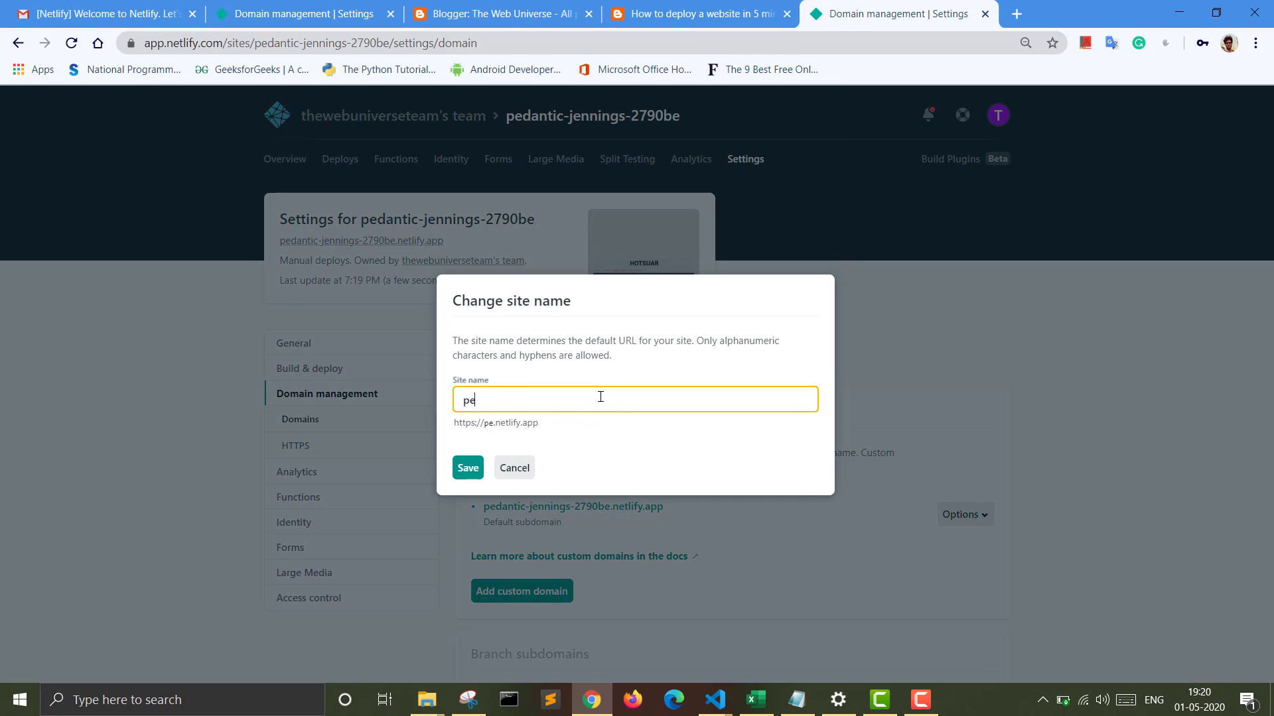
pyautogui.write('thewebuniverse')
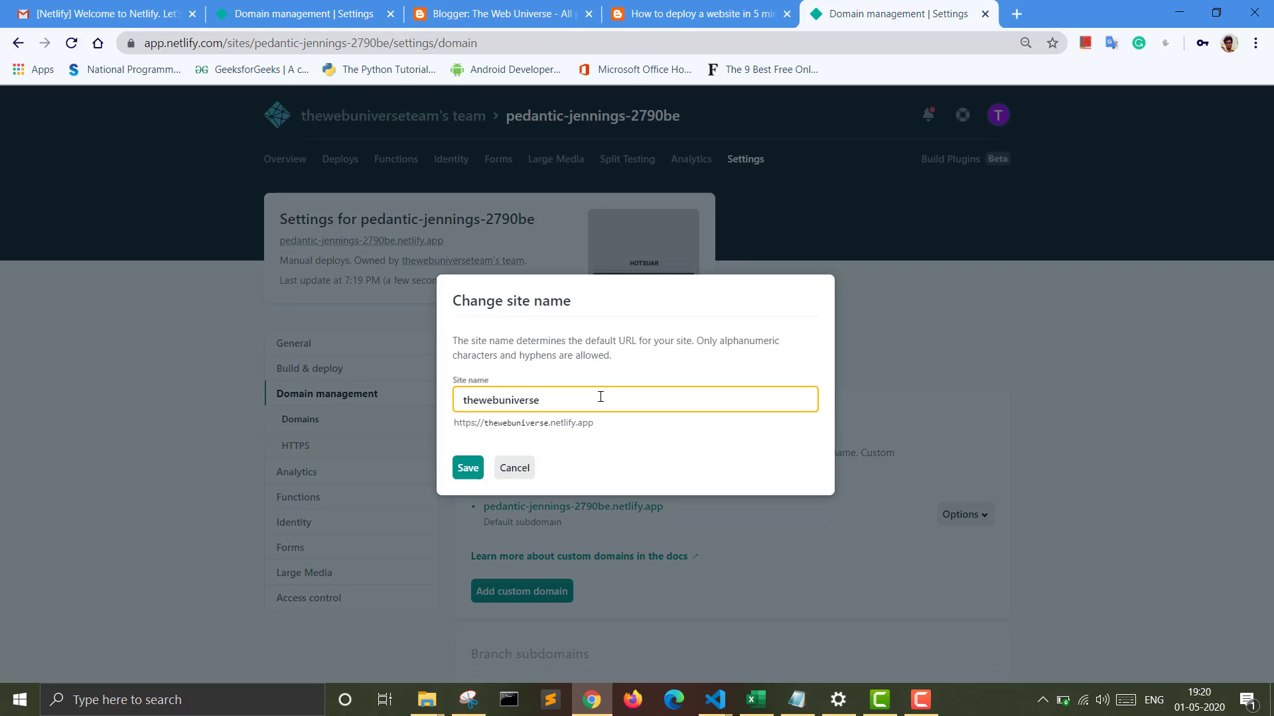
pyautogui.write('1')
pyautogui.click(469, 469)
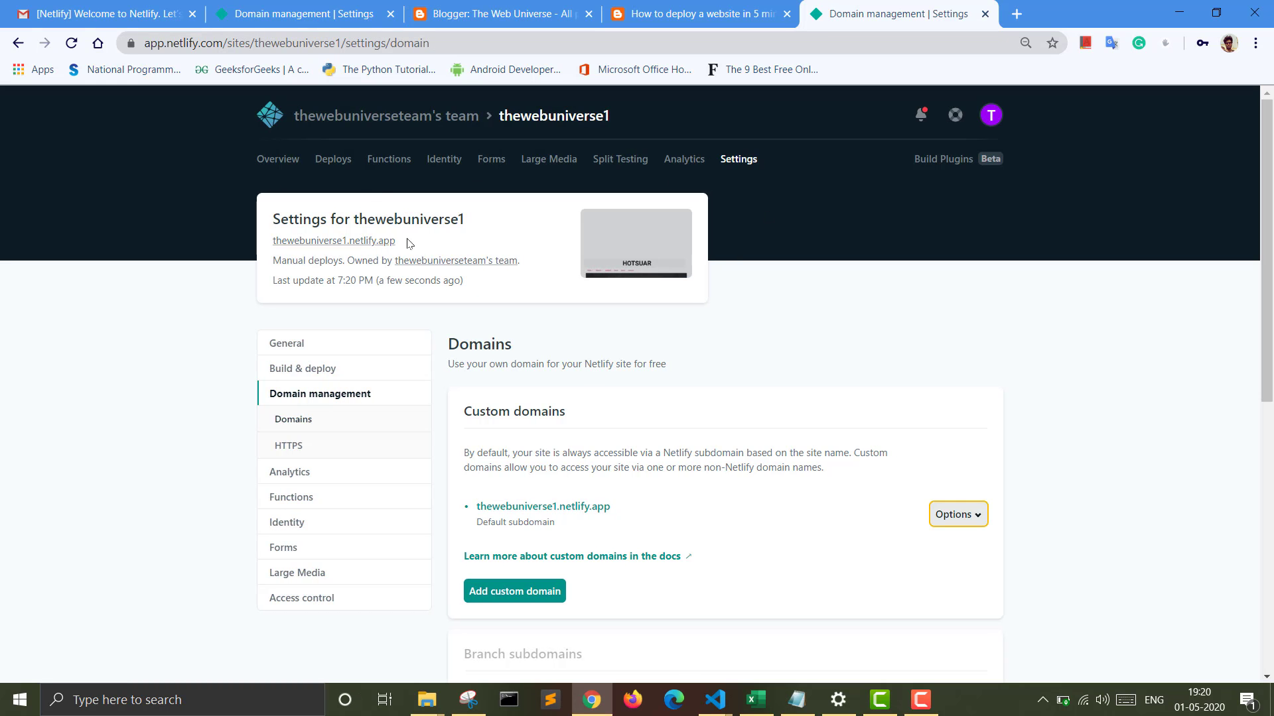
pyautogui.moveTo(401, 247); pyautogui.dragTo(273, 247)
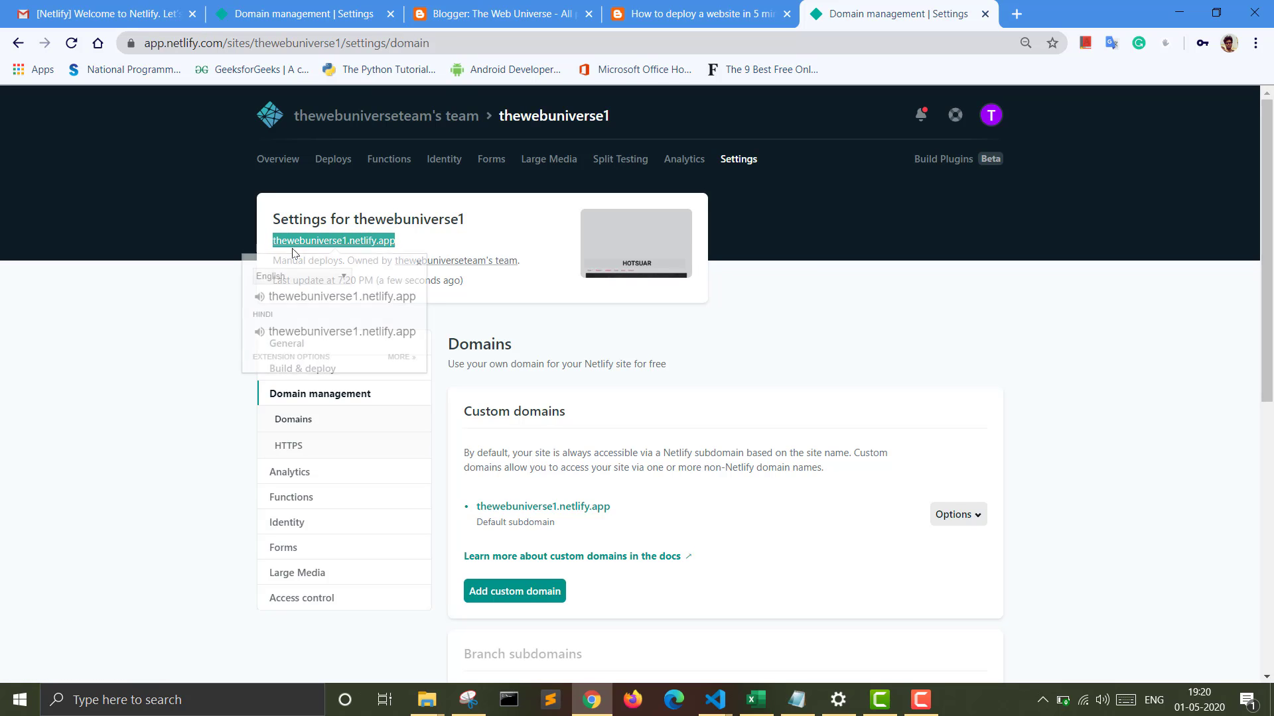
pyautogui.click(408, 242)
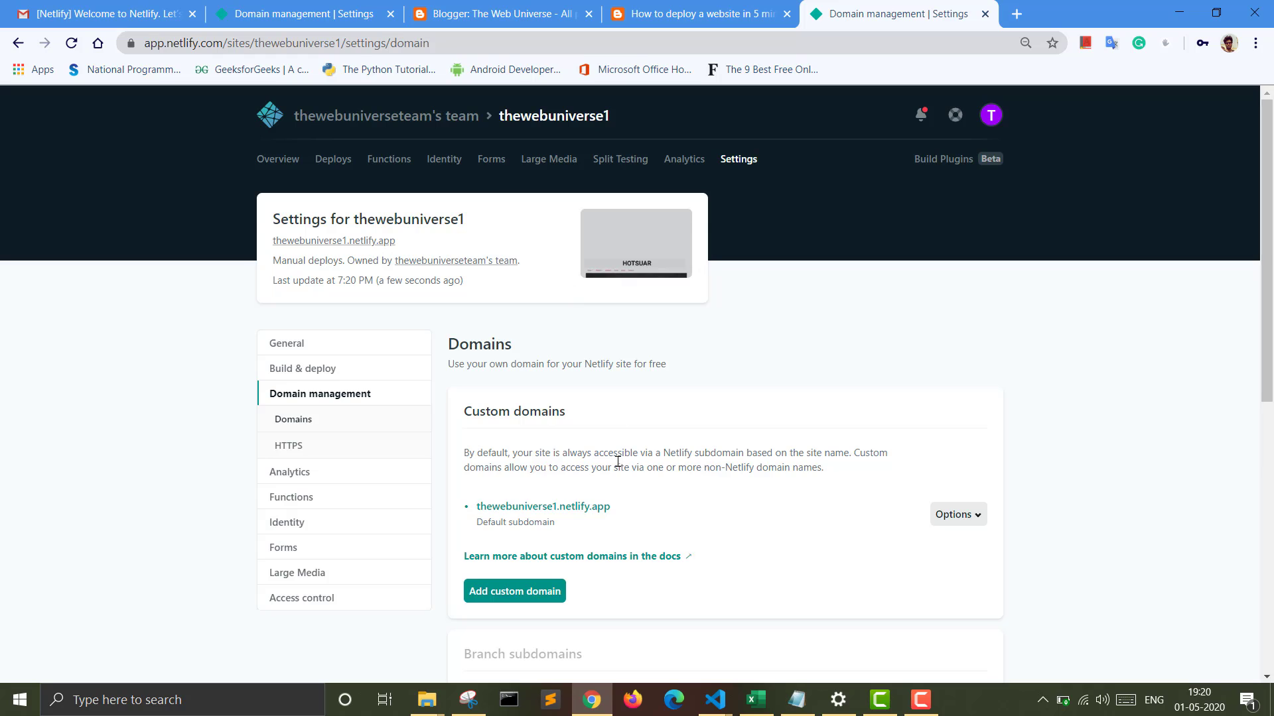
# Verify thewebuniverse.in as a custom domain for the site, and return to the domain settings without adding it
pyautogui.scroll(-4, 624, 439)
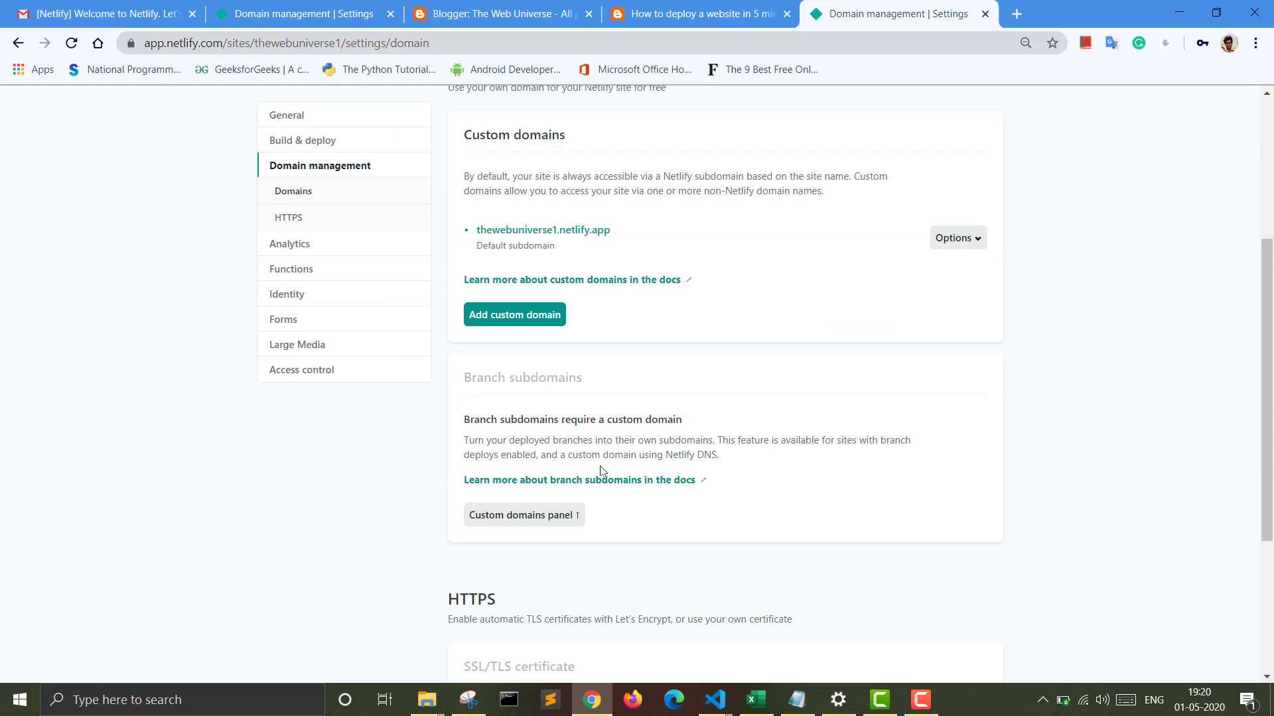
pyautogui.click(514, 317)
pyautogui.click(474, 364)
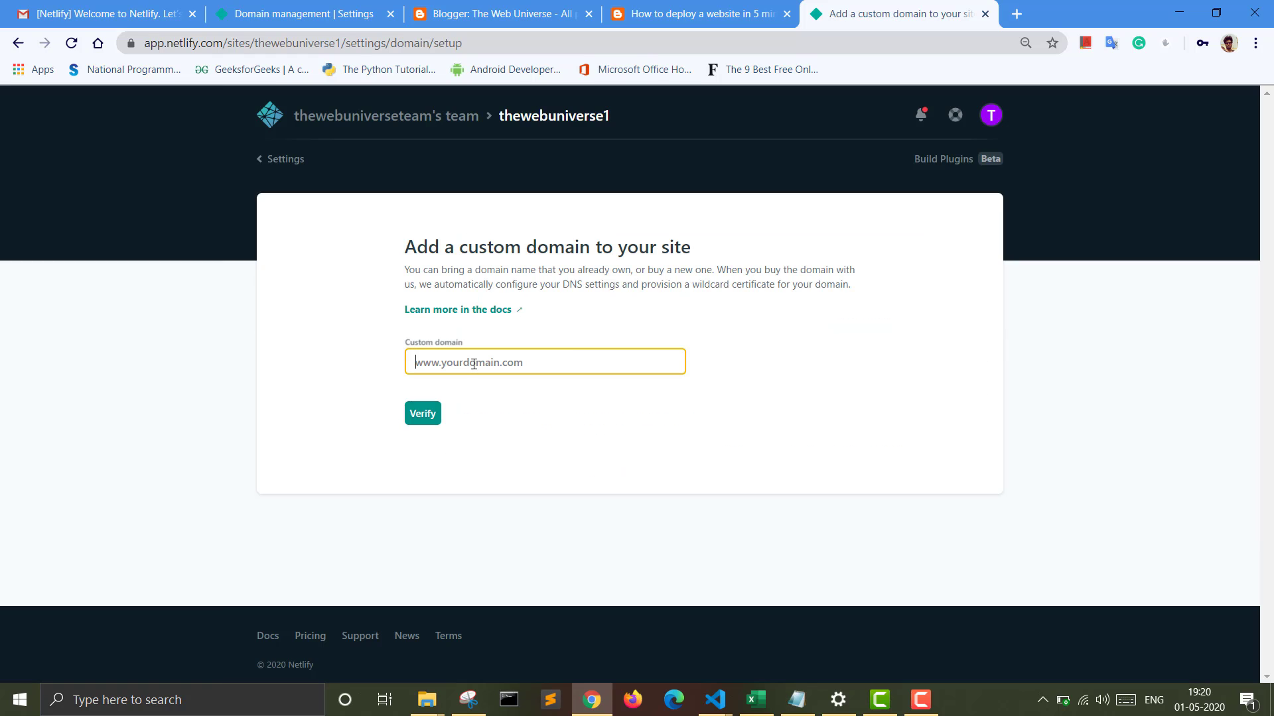
pyautogui.write('thewebuniverse.in')
pyautogui.click(425, 413)
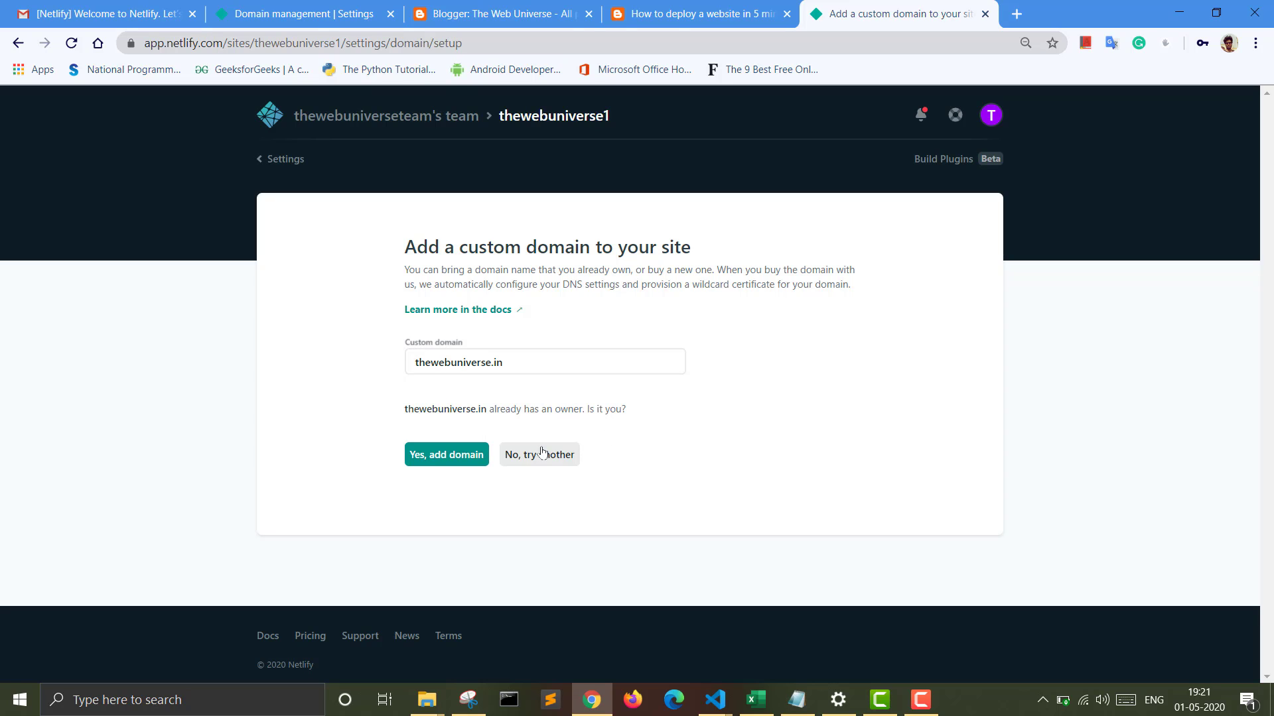
pyautogui.click(519, 361)
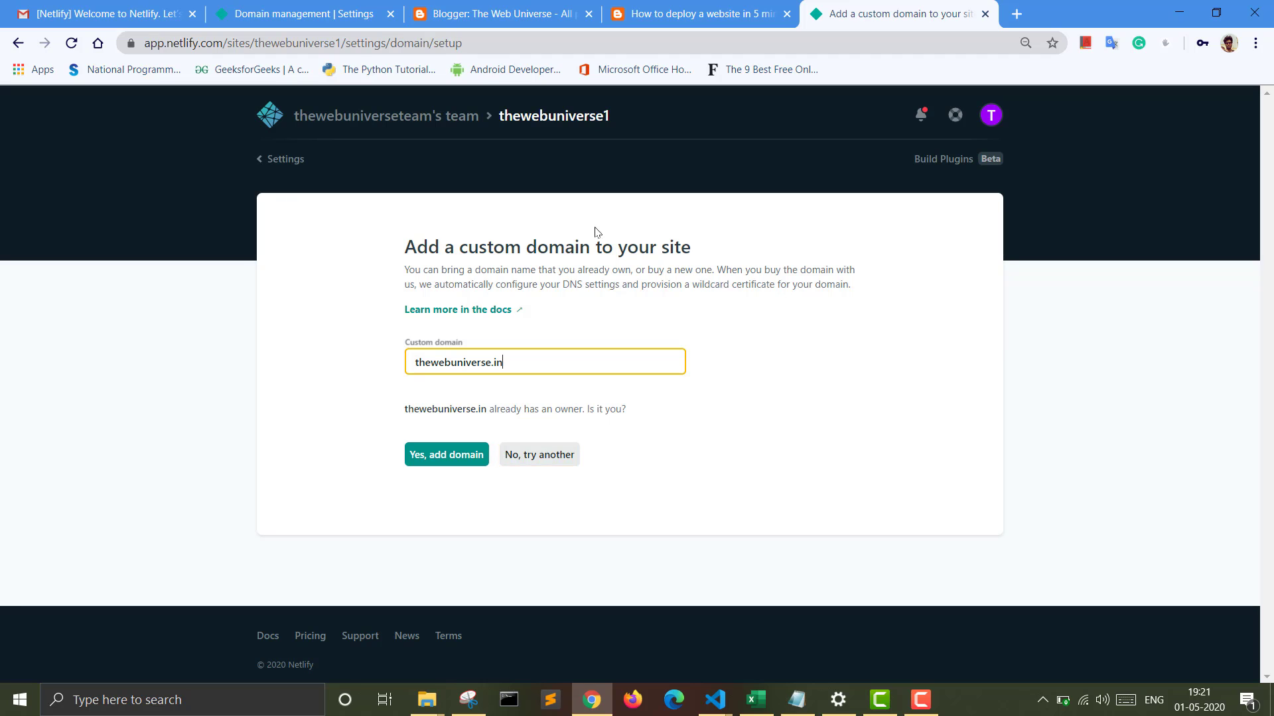
pyautogui.click(284, 159)
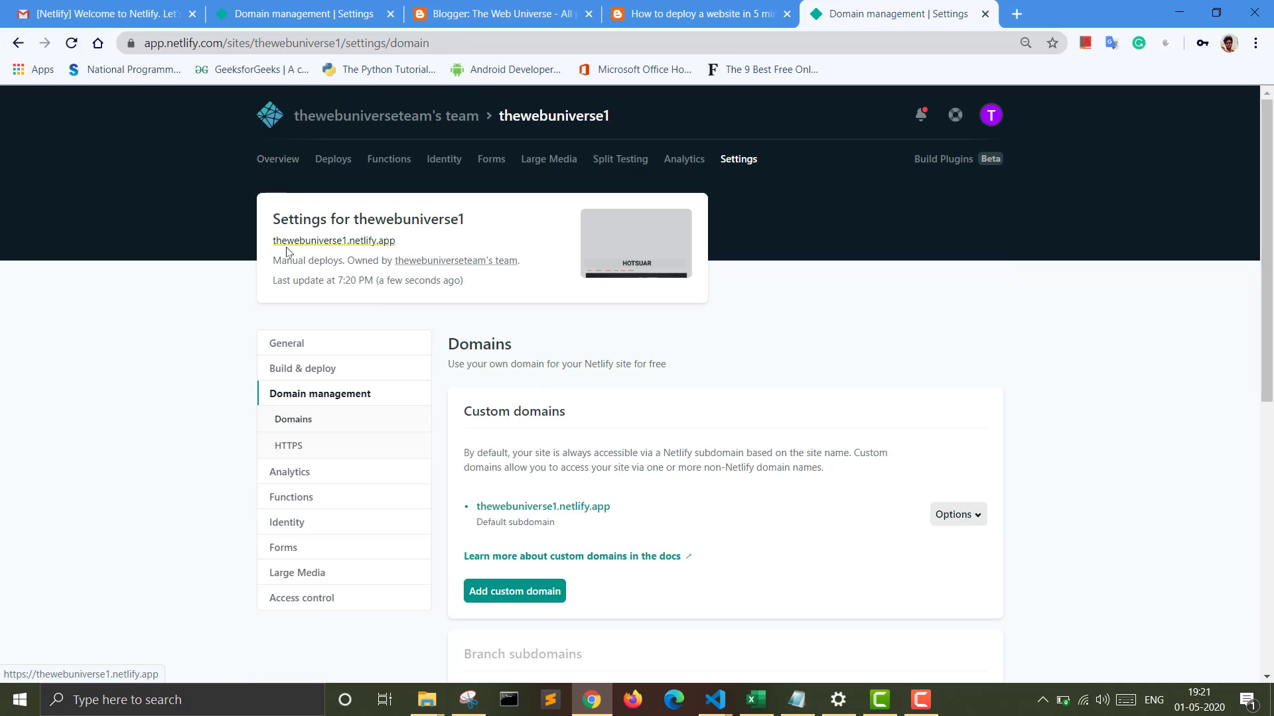
# Open the live site at thewebuniverse1.netlify.app and look through its page from the header to the footer
pyautogui.click(339, 243)
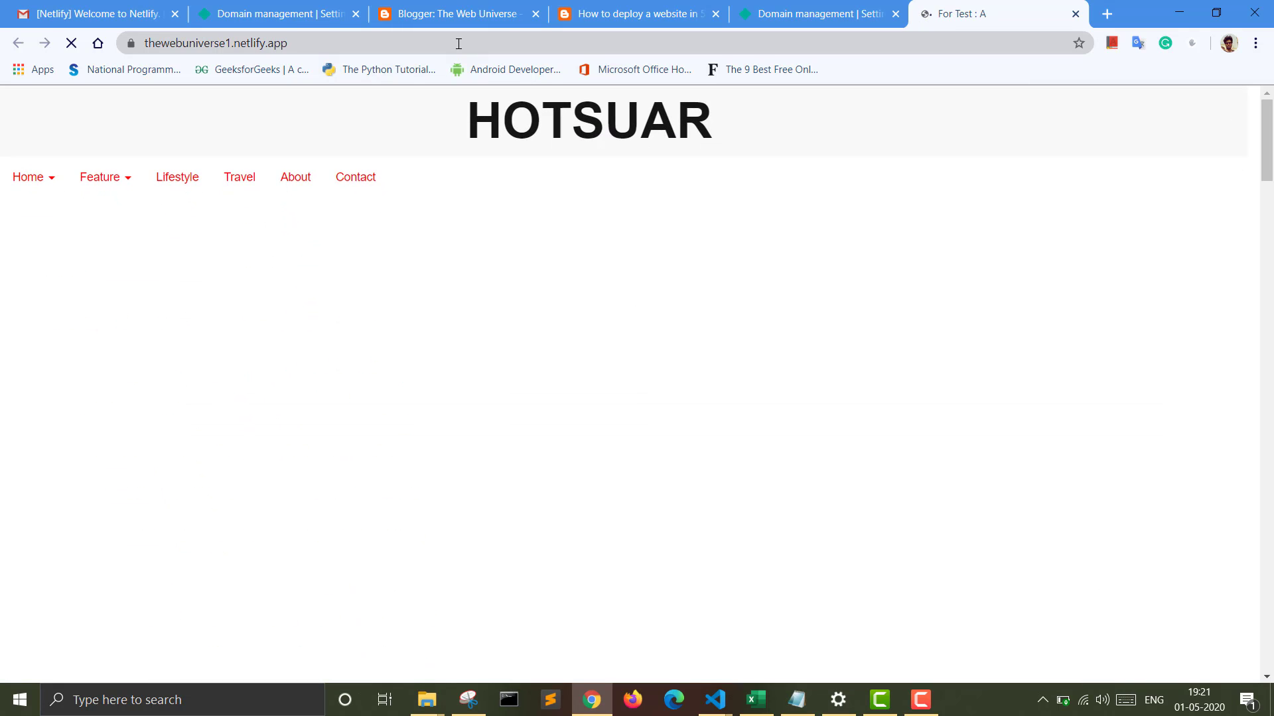
pyautogui.scroll(-10, 659, 294)
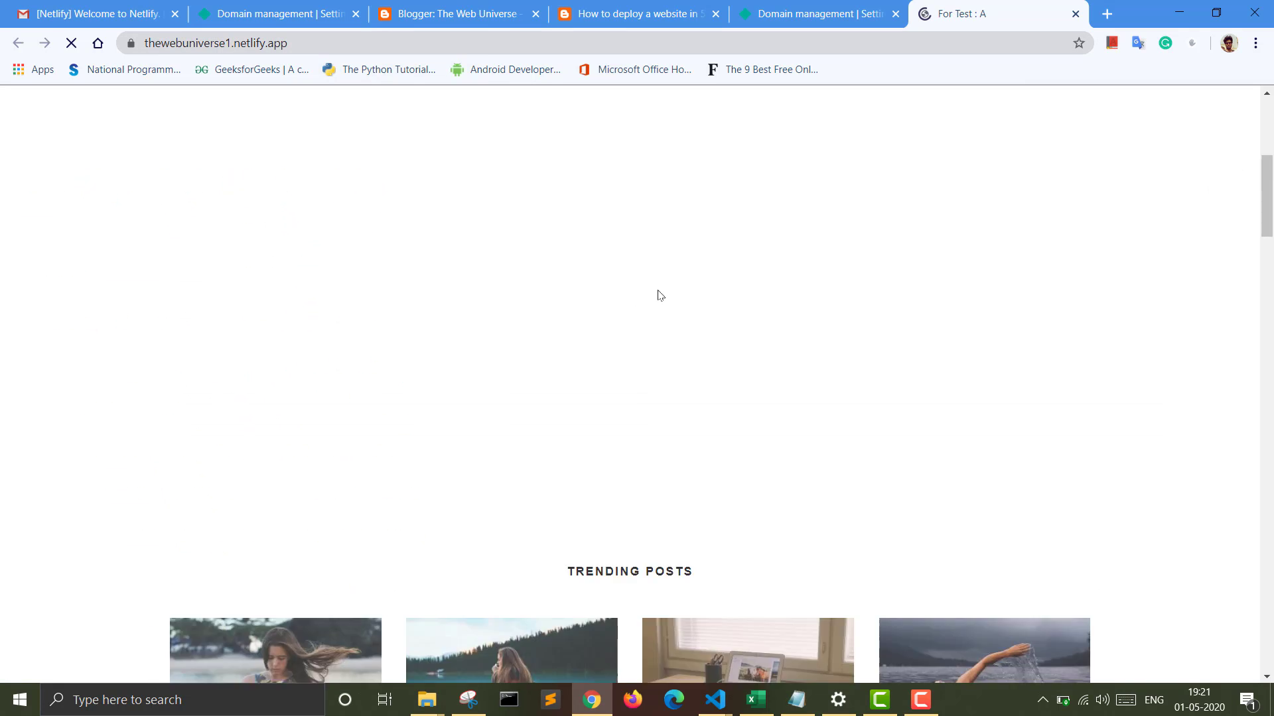
pyautogui.scroll(-10, 659, 294)
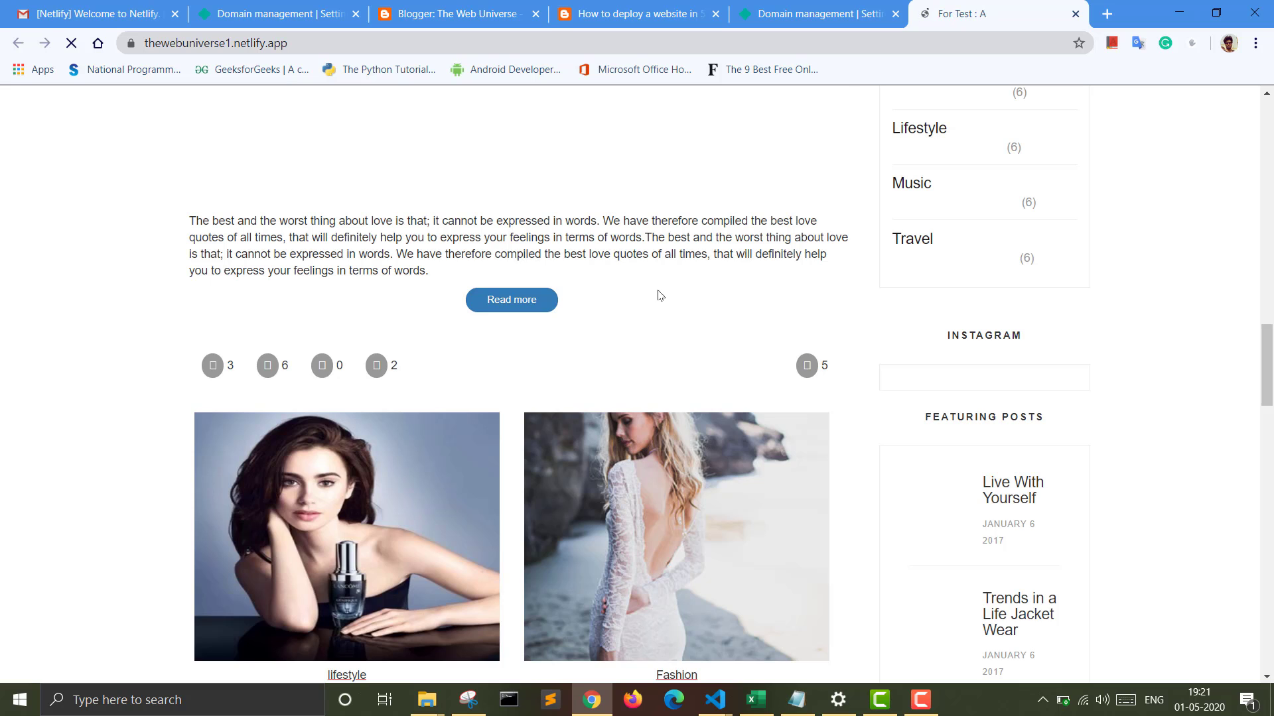
pyautogui.scroll(14, 659, 294)
pyautogui.scroll(10, 659, 295)
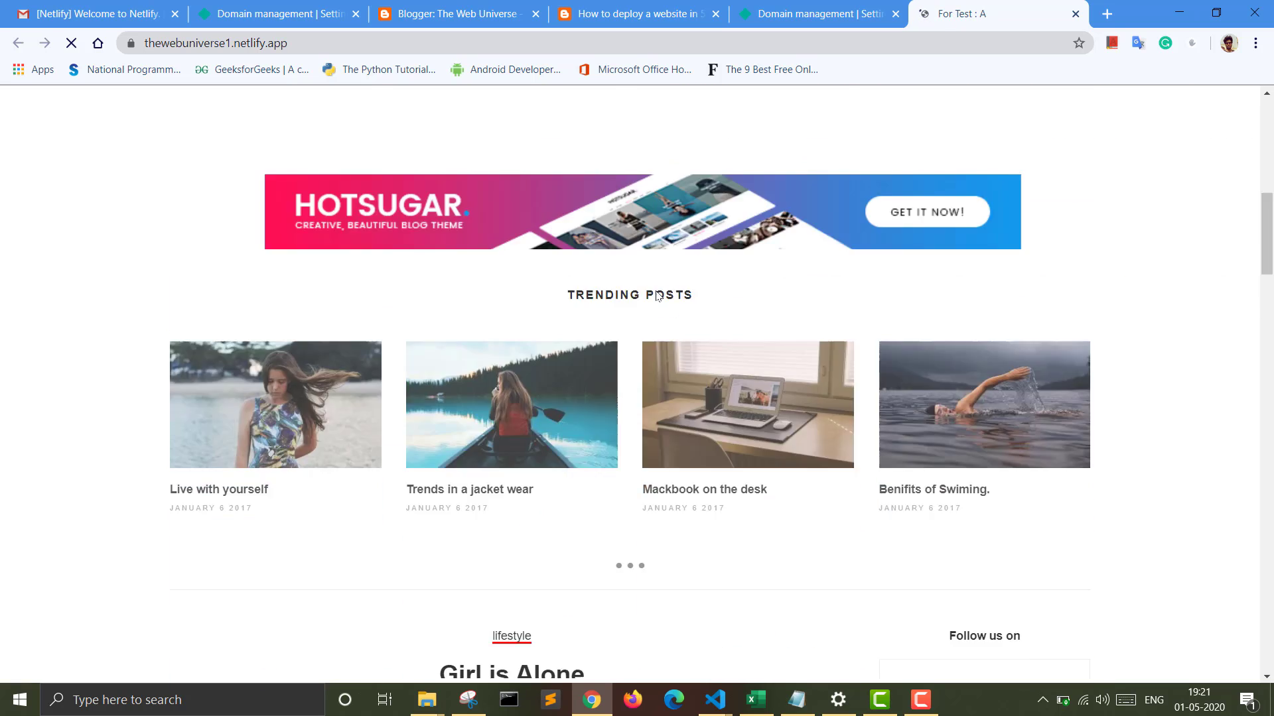
pyautogui.scroll(-20, 656, 295)
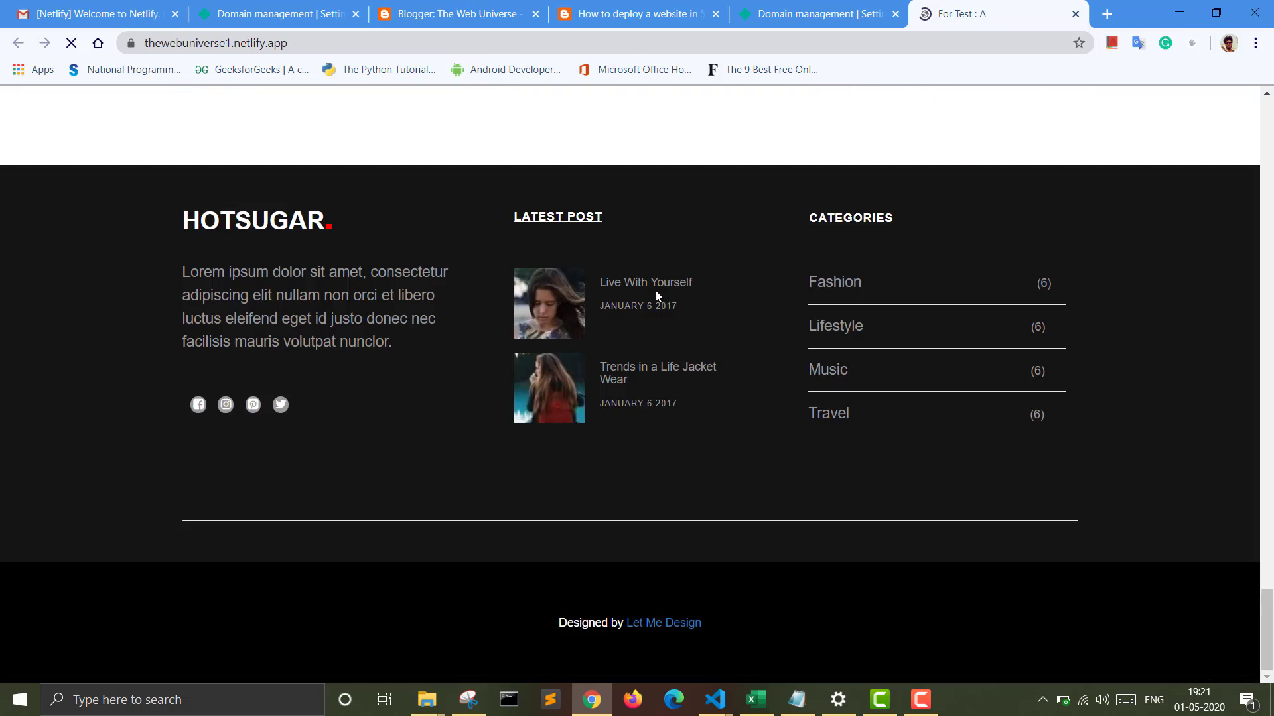
pyautogui.scroll(20, 655, 290)
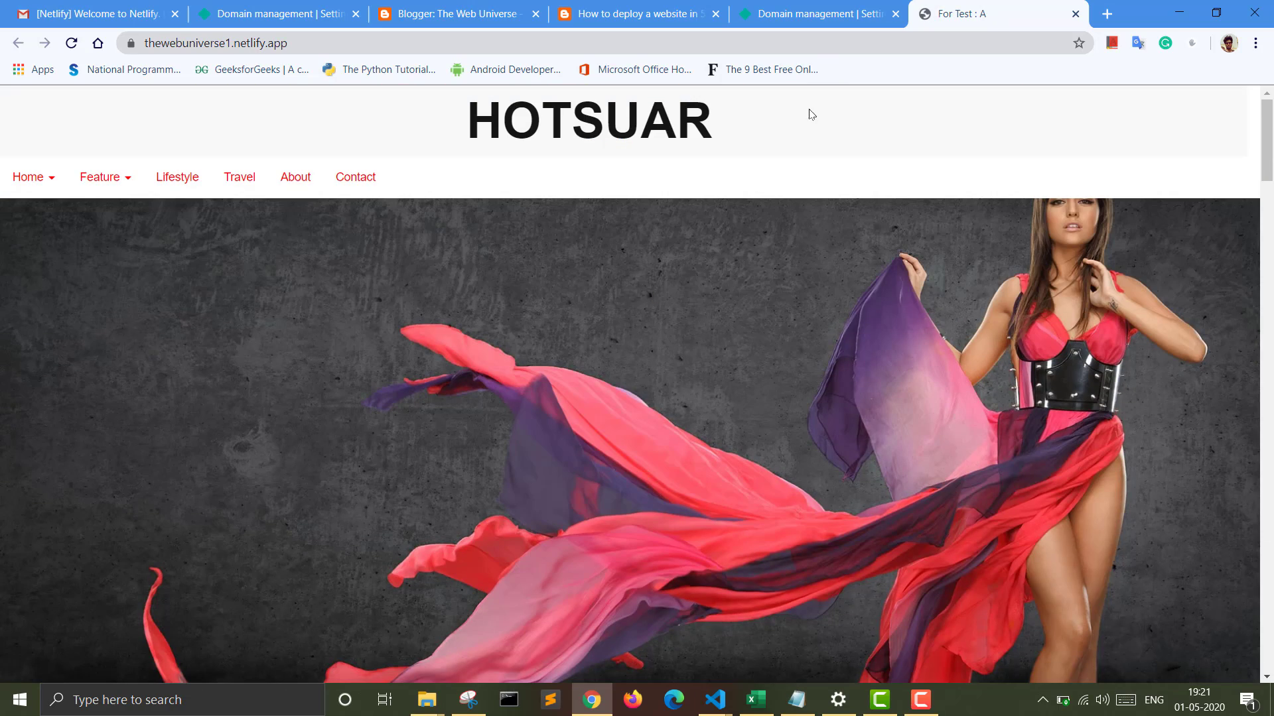
# Review the blog post on deploying a website on netlify.com, including its sign-up, email verification and login steps
pyautogui.click(636, 20)
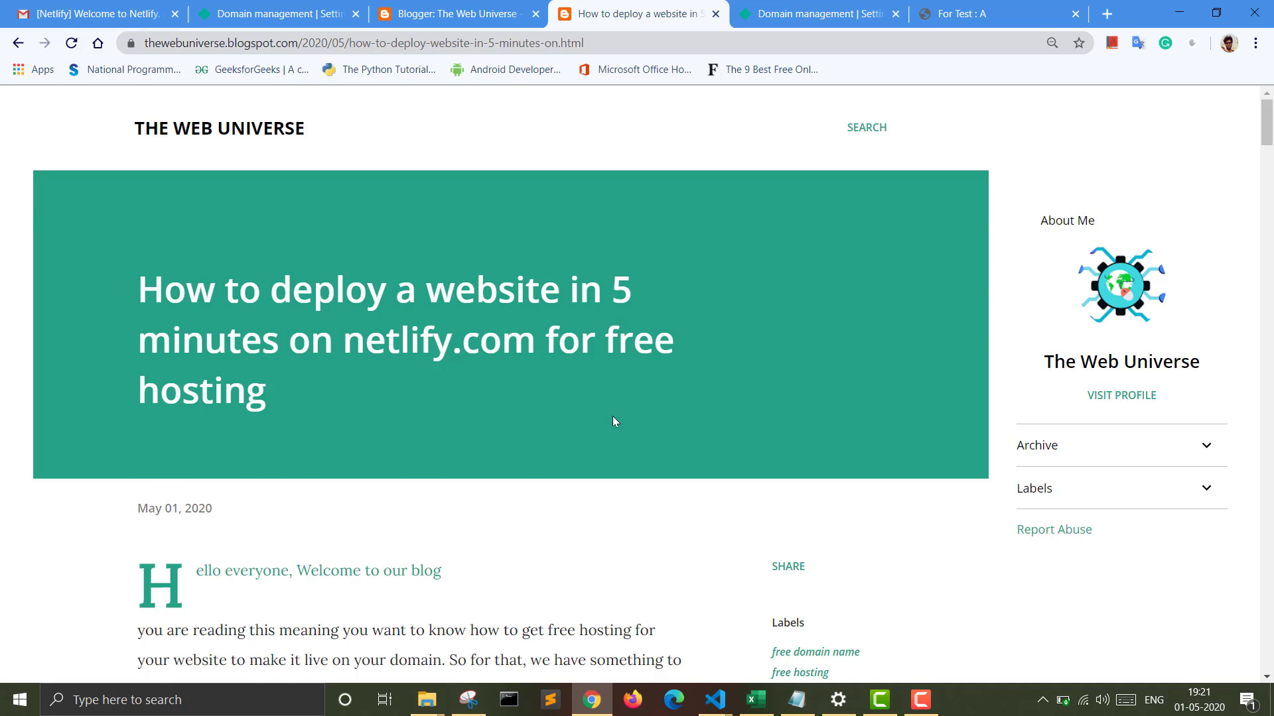
pyautogui.scroll(-10, 611, 416)
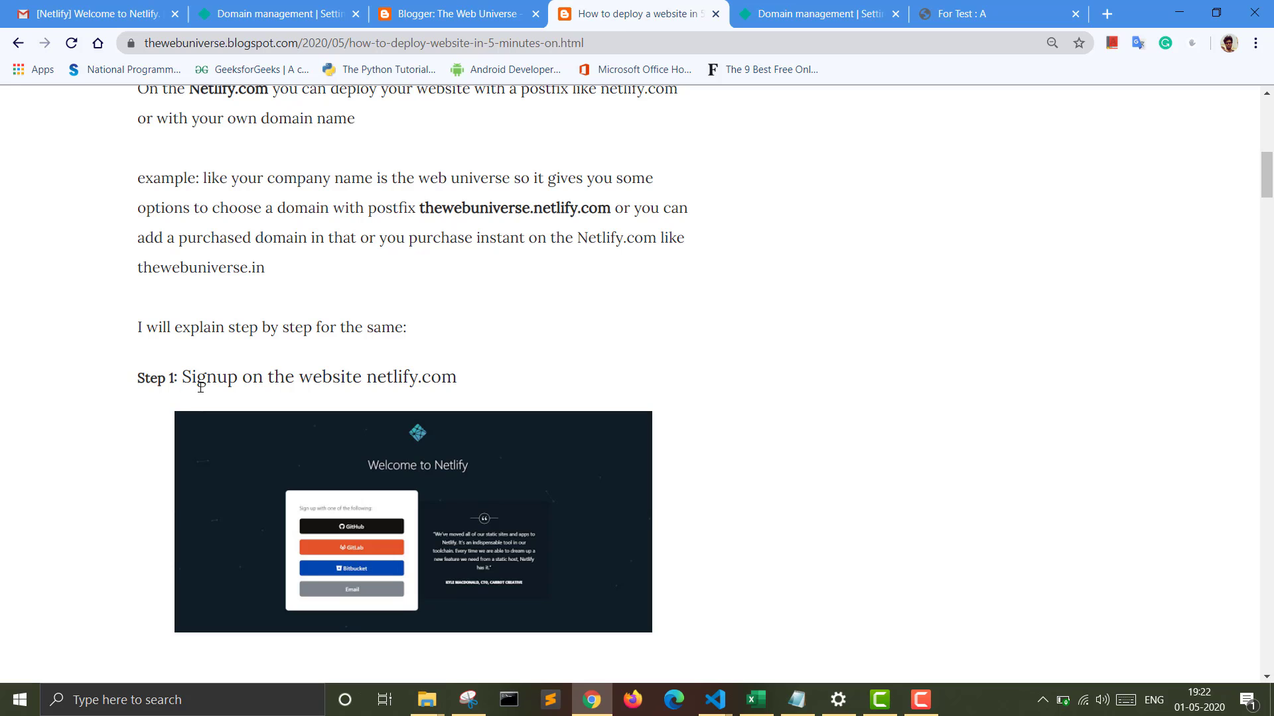
pyautogui.scroll(-20, 230, 377)
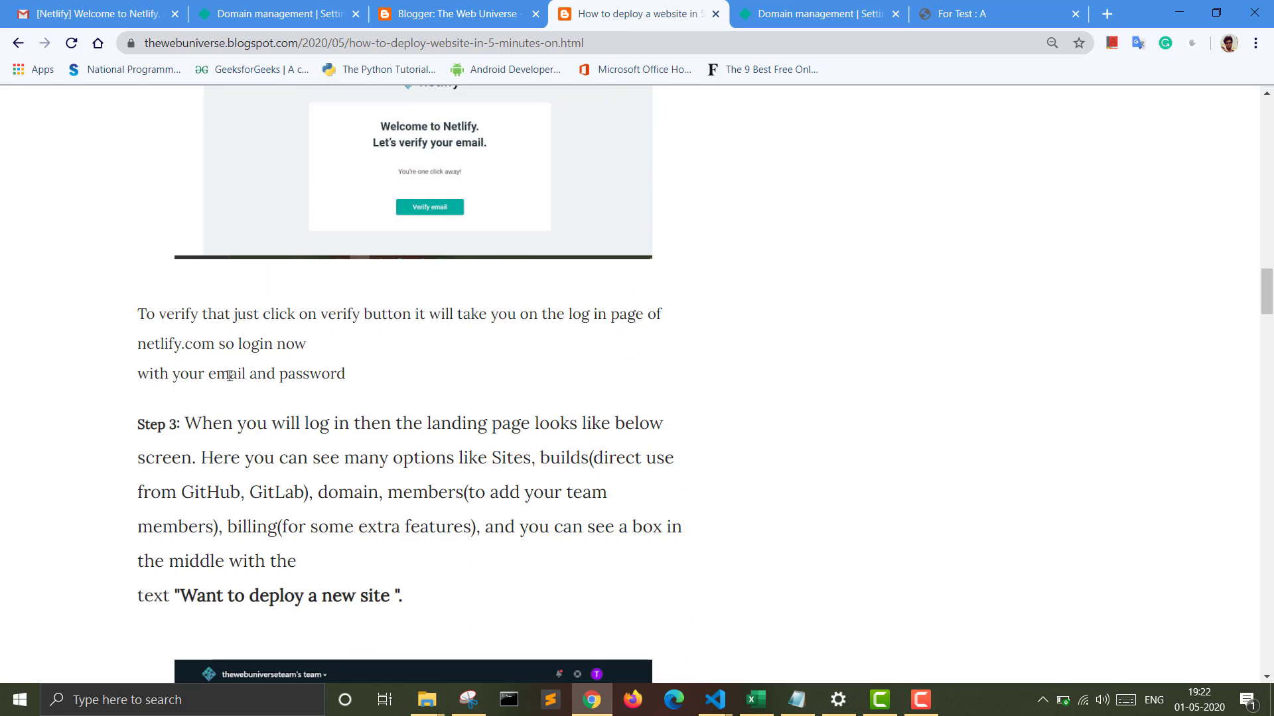
pyautogui.scroll(20, 229, 376)
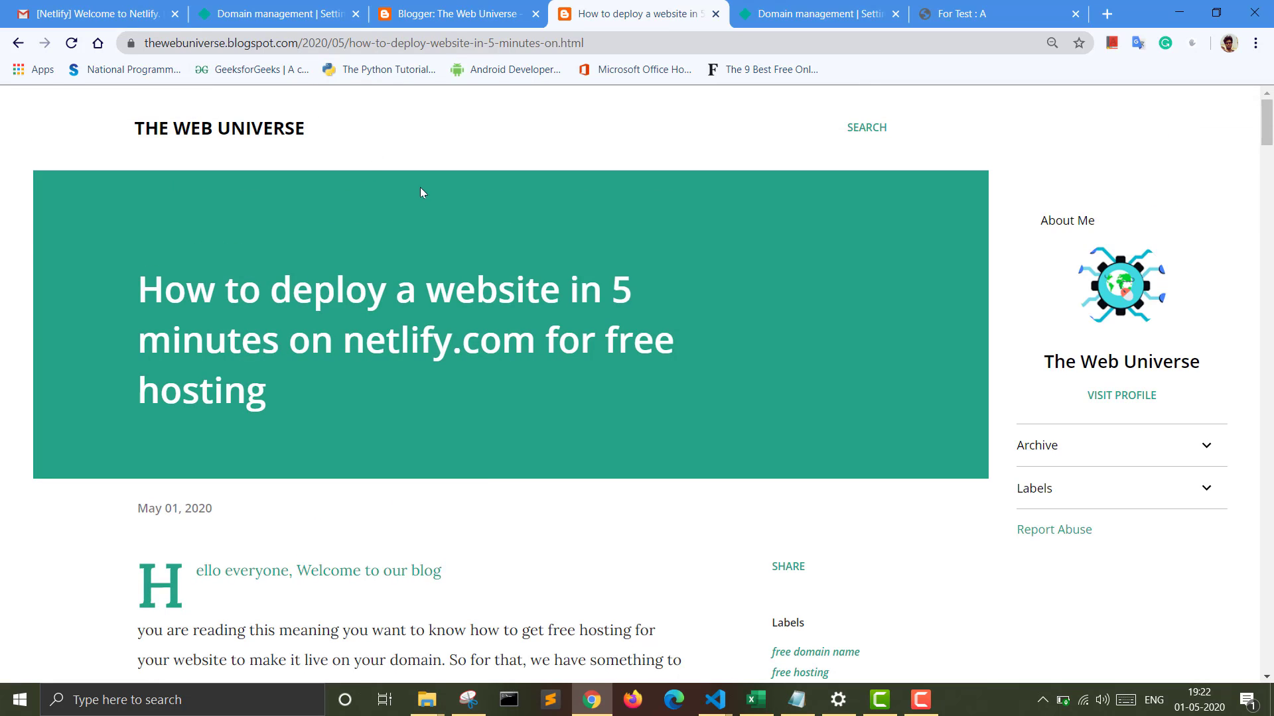
# Revisit the live Hotsuar site and review the custom domains section of the thewebuniverse1 domain settings
pyautogui.click(974, 10)
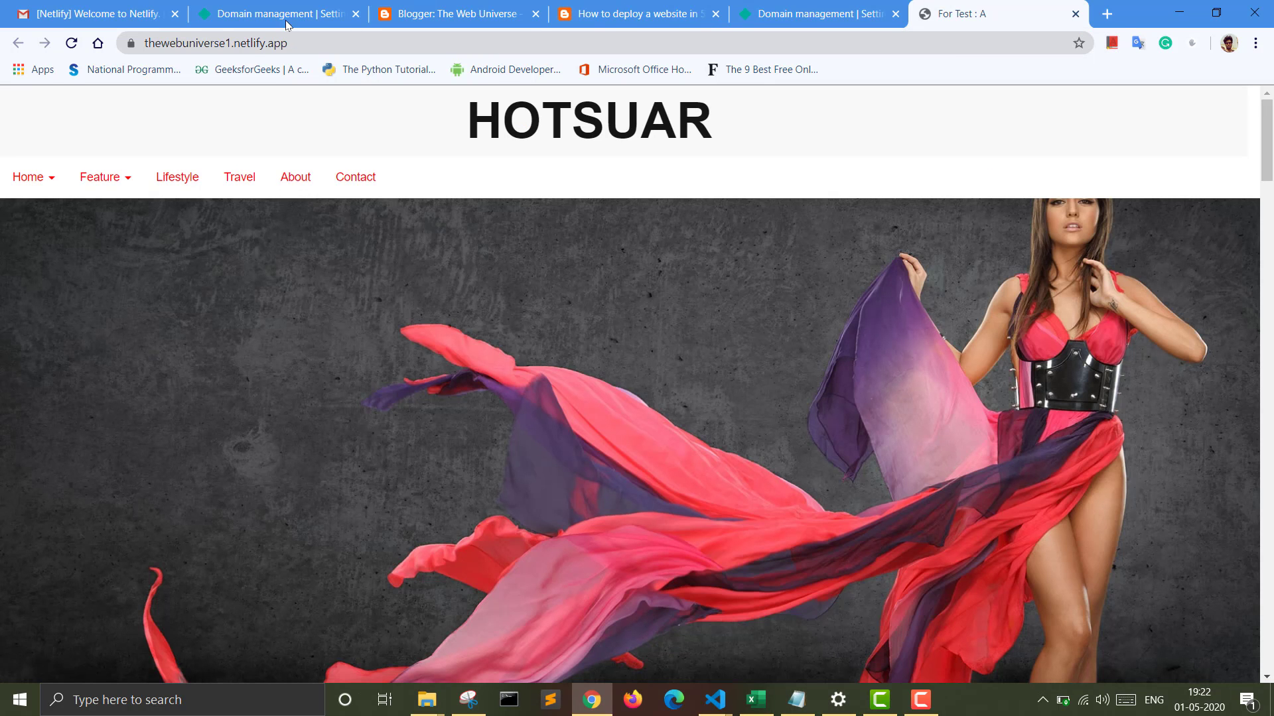
pyautogui.click(767, 8)
pyautogui.scroll(-2, 730, 464)
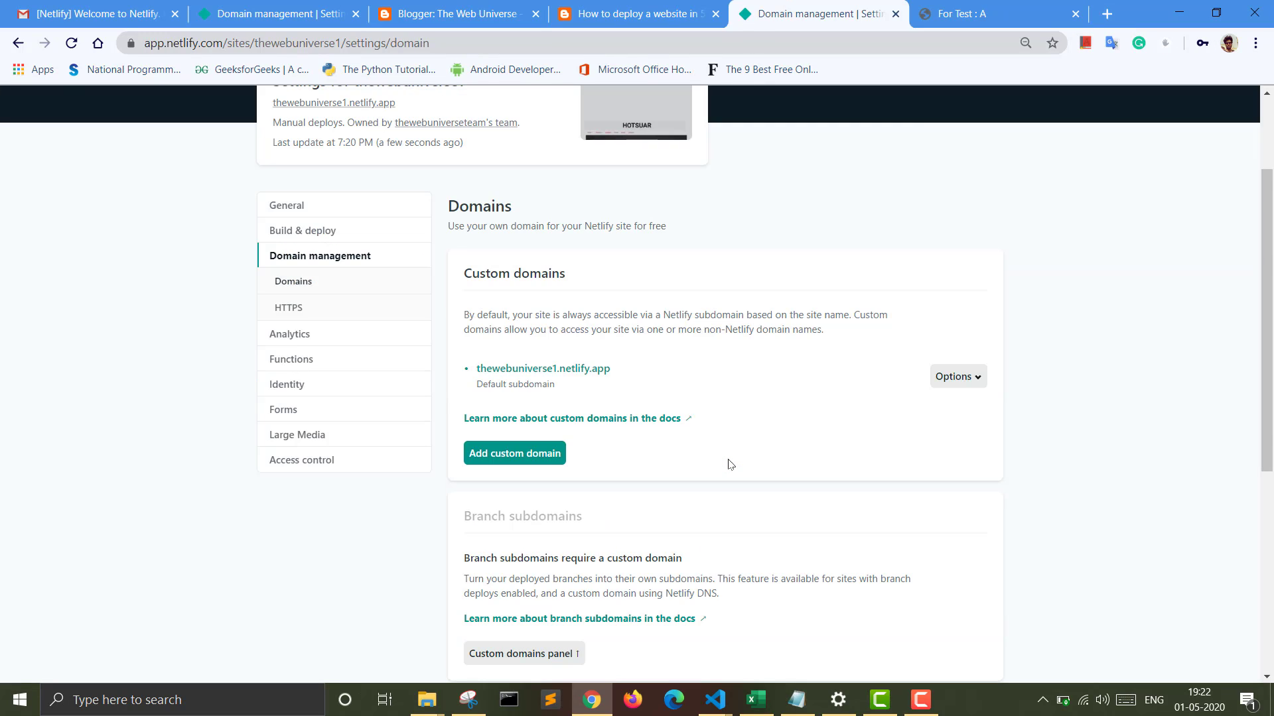
pyautogui.scroll(2, 731, 464)
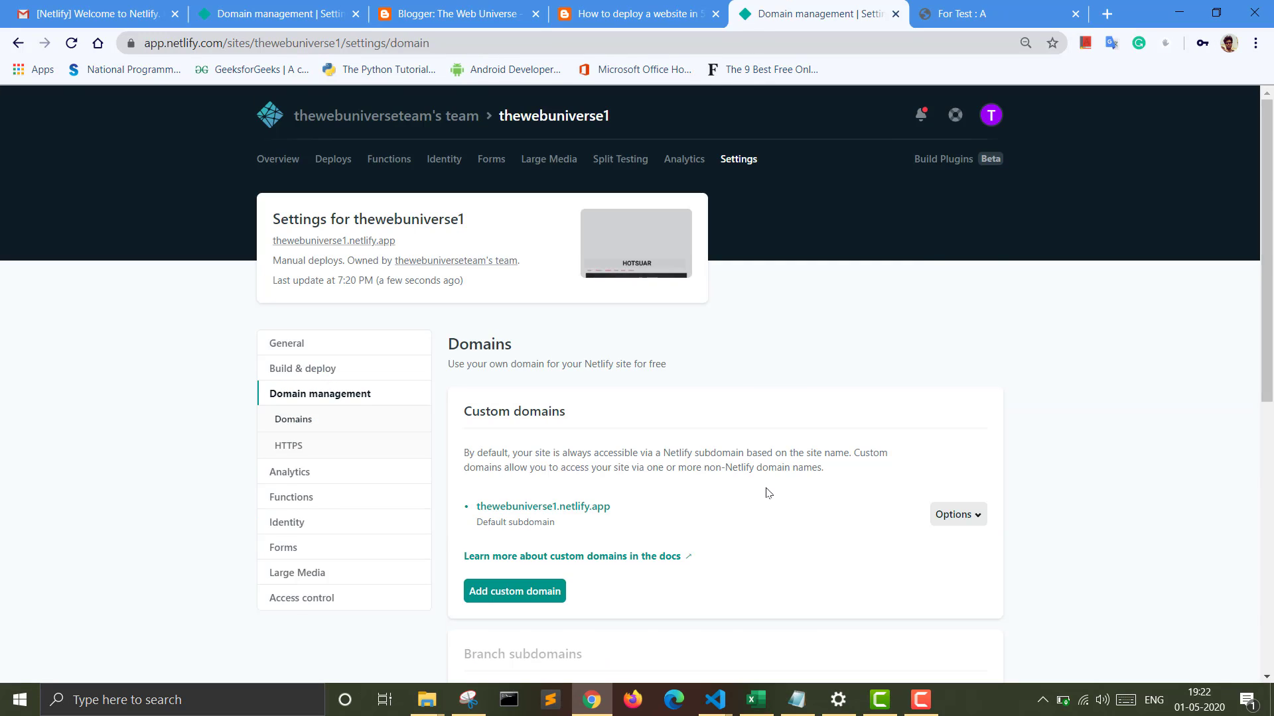